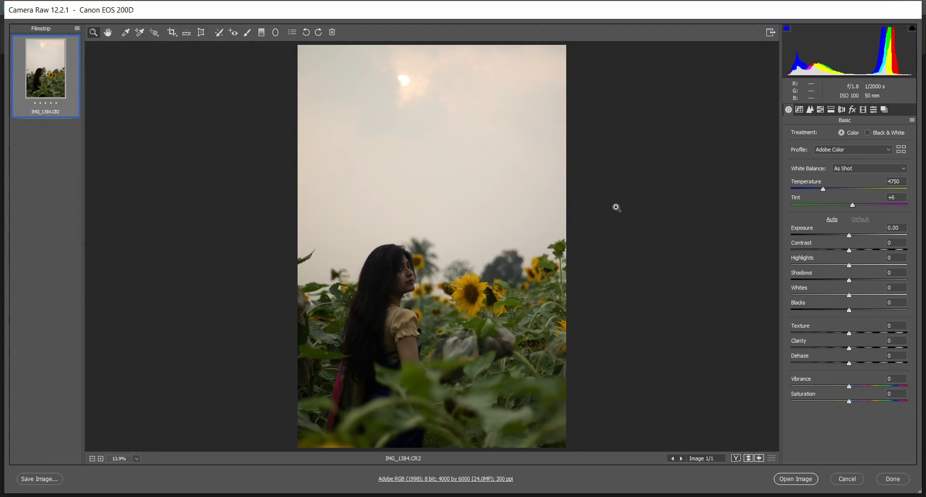
Fit the photo in the view and switch to the Before/After comparison
scroll(436, 223, "up", 2)
scroll(435, 223, "down", 2)
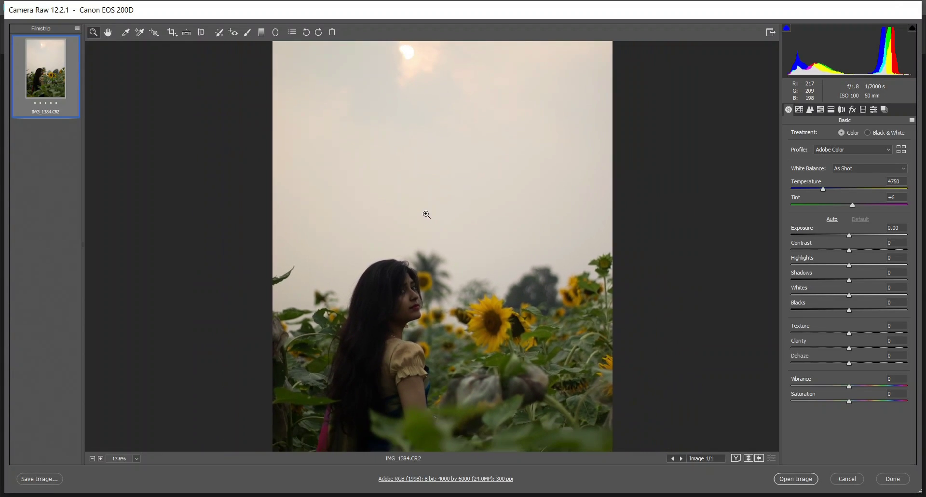
scroll(453, 198, "down", 3)
scroll(453, 198, "up", 5)
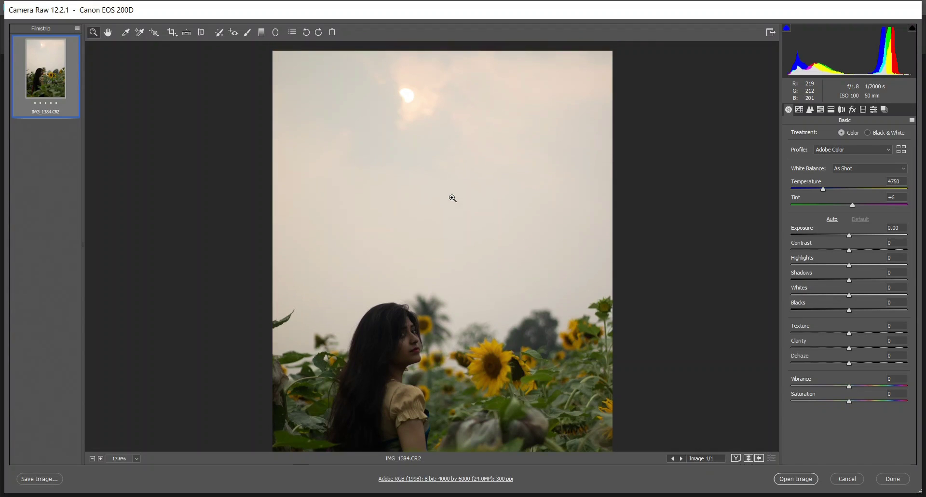
scroll(452, 198, "down", 4)
scroll(453, 198, "up", 4)
scroll(452, 198, "down", 4)
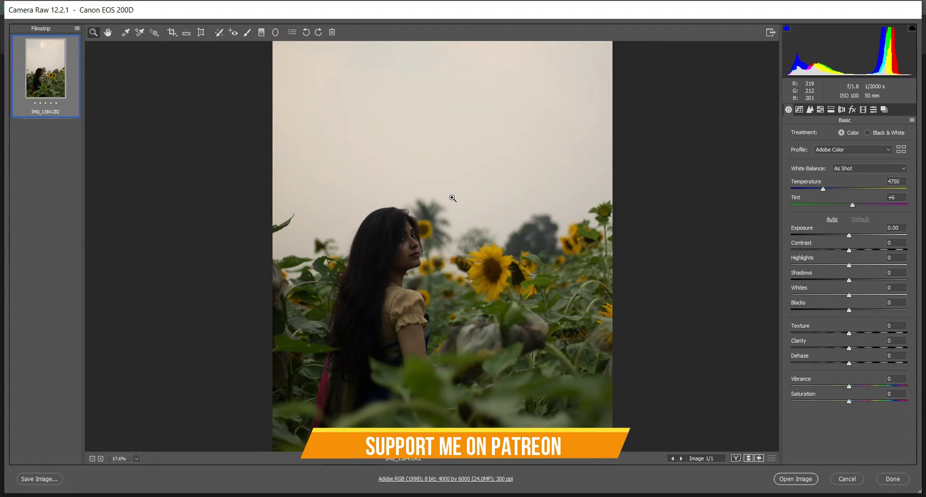
key("ctrl+0")
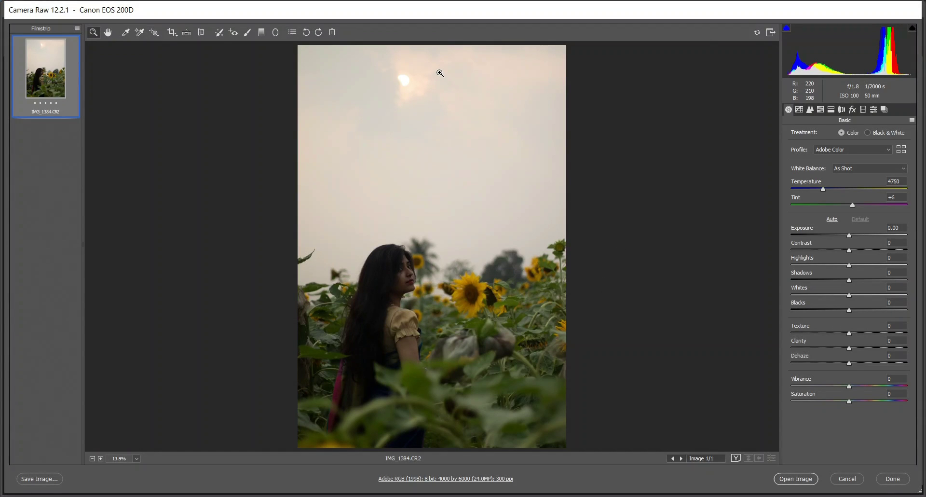
key("q")
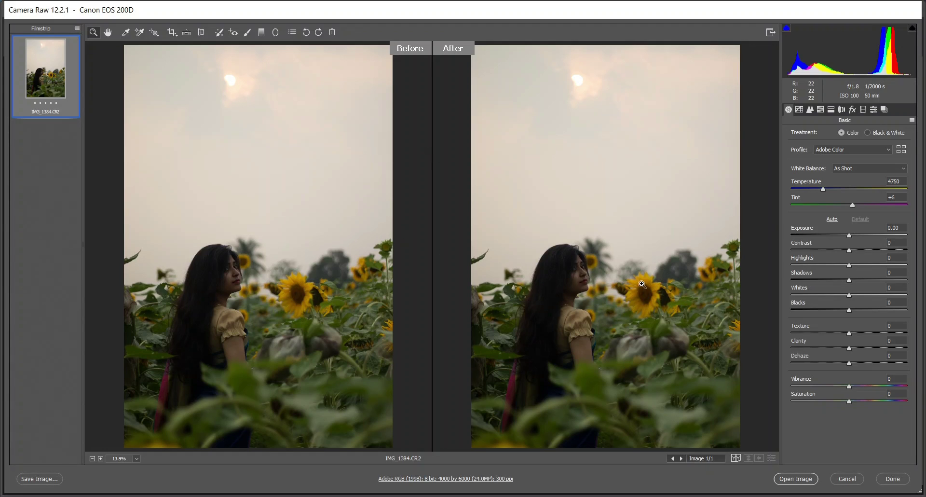
Set Exposure to +0.45 and Highlights to -100
left_click(850, 235)
left_click_drag(850, 235, 857, 233)
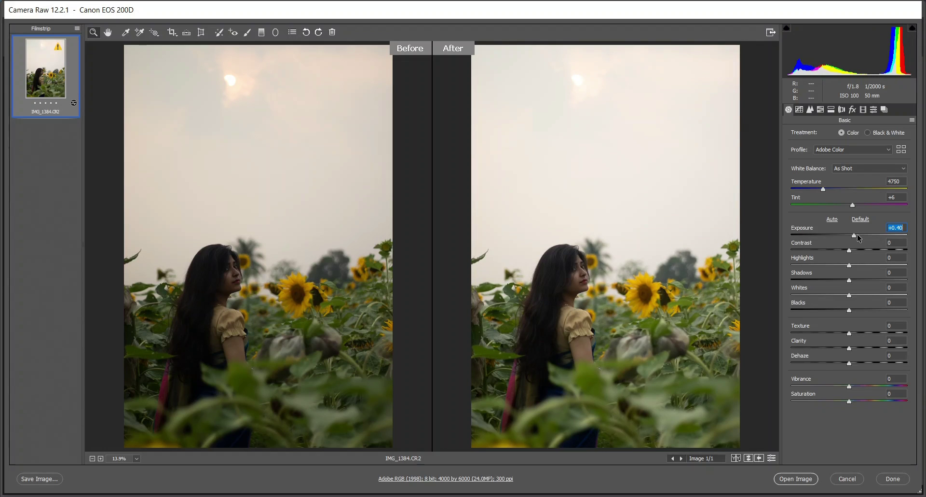
key("Down")
key("Down")
key("Down")
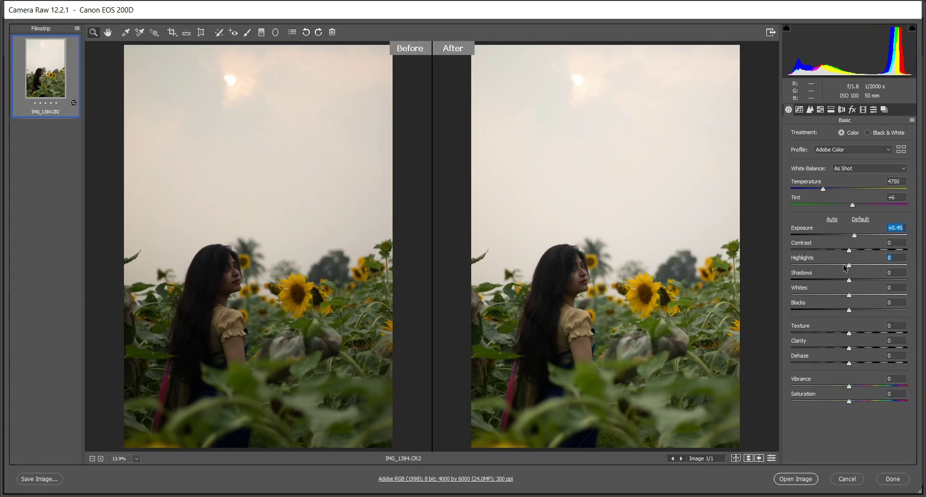
left_click_drag(845, 268, 786, 270)
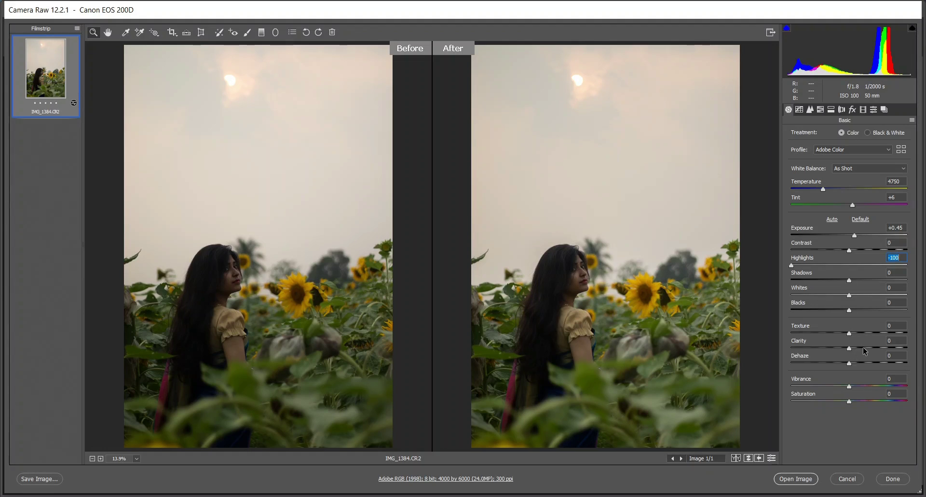
Set Clarity to +58, Dehaze to +13 and Vibrance to +57
left_click_drag(864, 347, 880, 347)
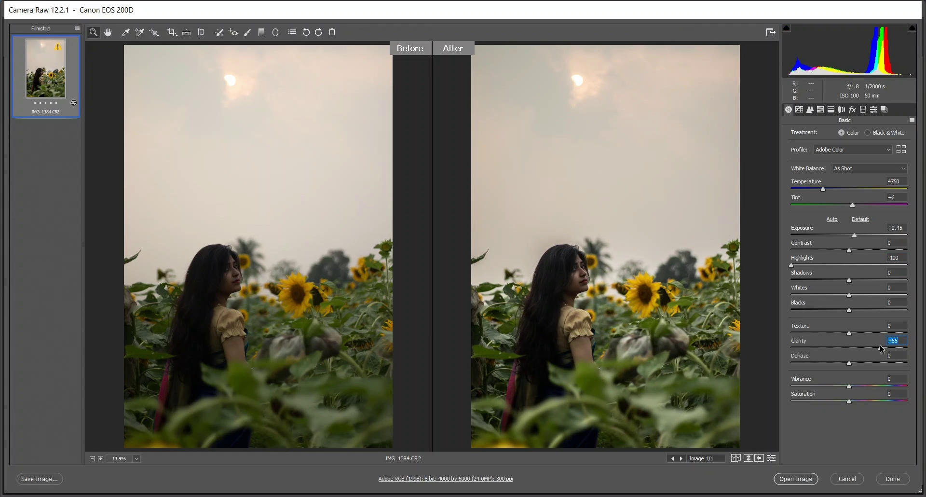
key("Up")
left_click(860, 363)
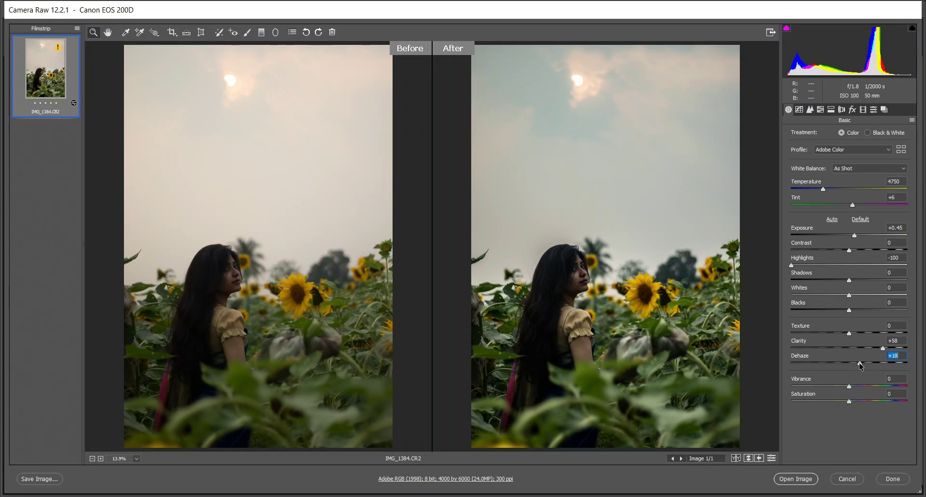
key("Down")
key("Down")
key("Down")
key("Down")
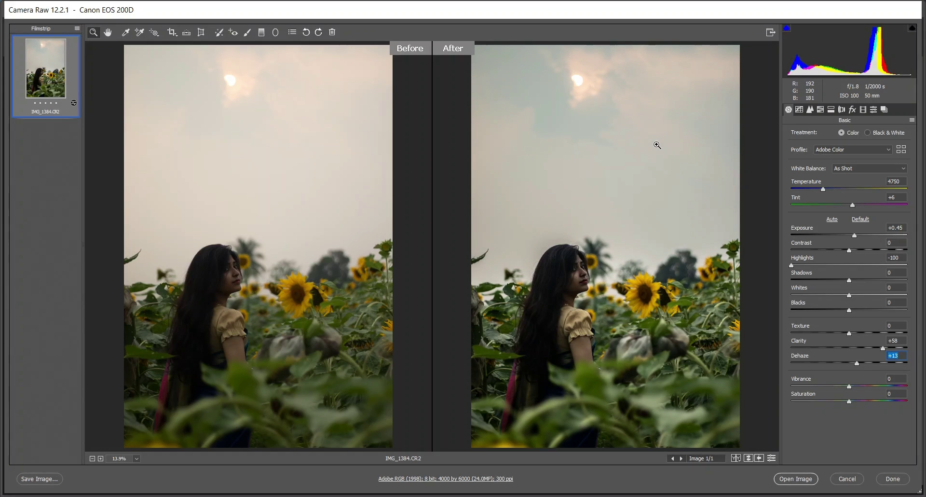
left_click_drag(850, 386, 875, 384)
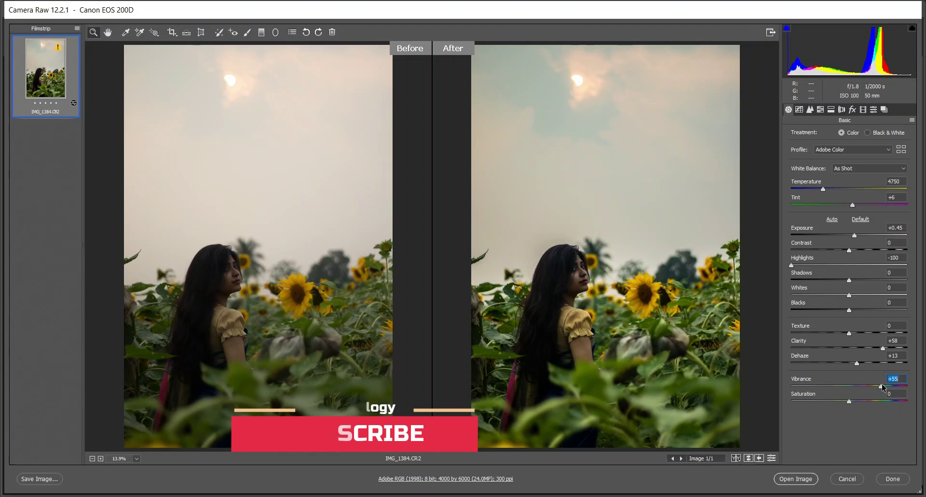
left_click_drag(882, 383, 882, 384)
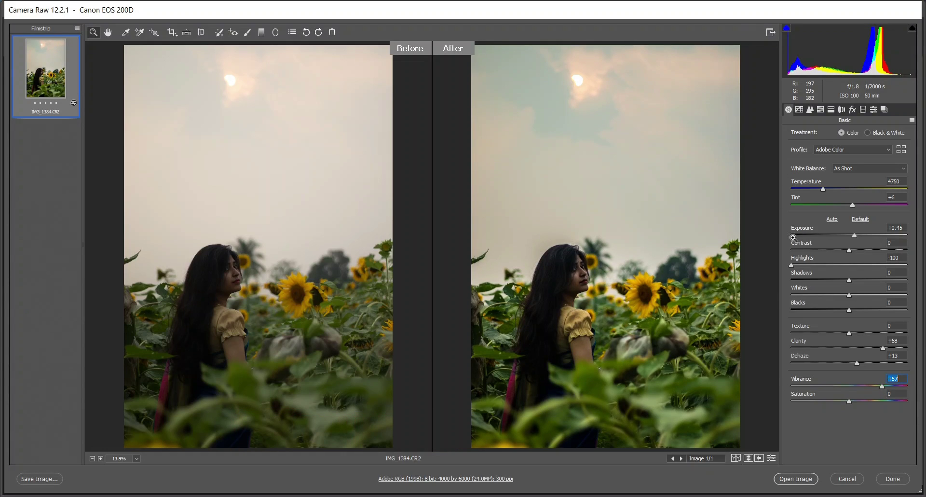
Build a point tone curve: lifted black point, lowered shadows, midtone at 162, brighter highlights
left_click(800, 110)
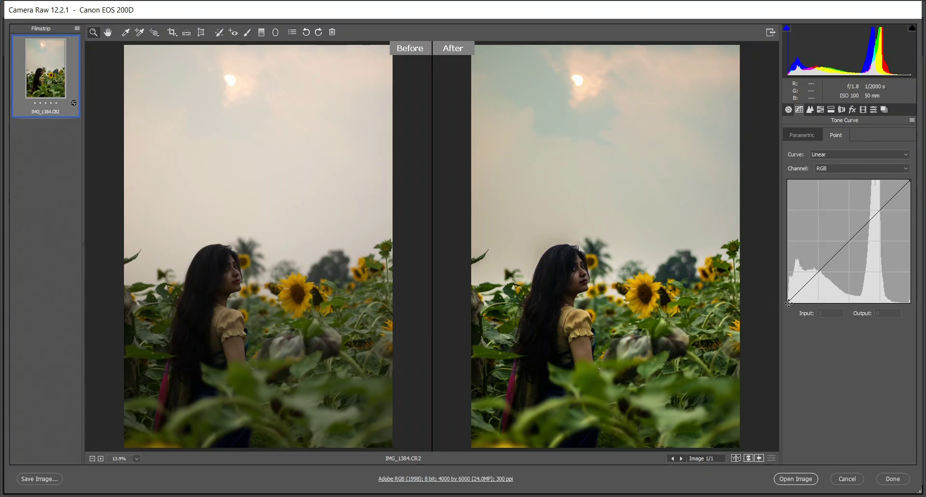
left_click_drag(788, 303, 779, 283)
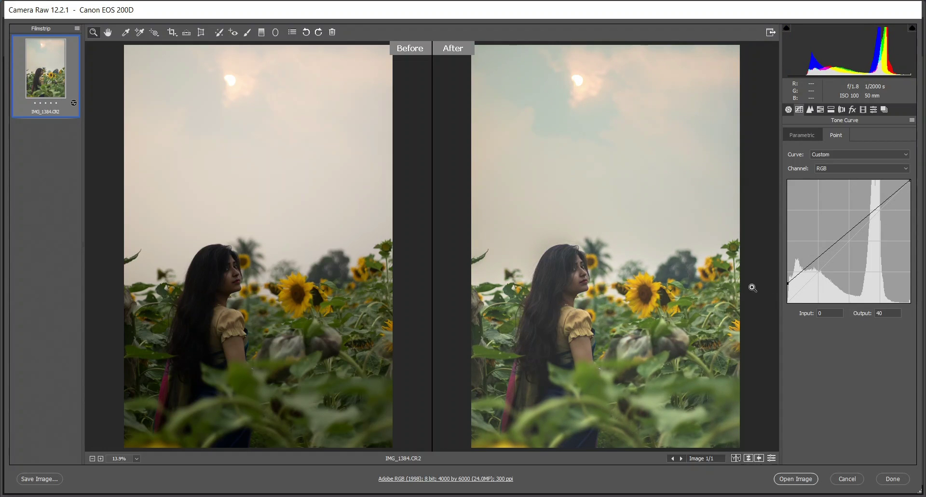
left_click_drag(805, 270, 820, 267)
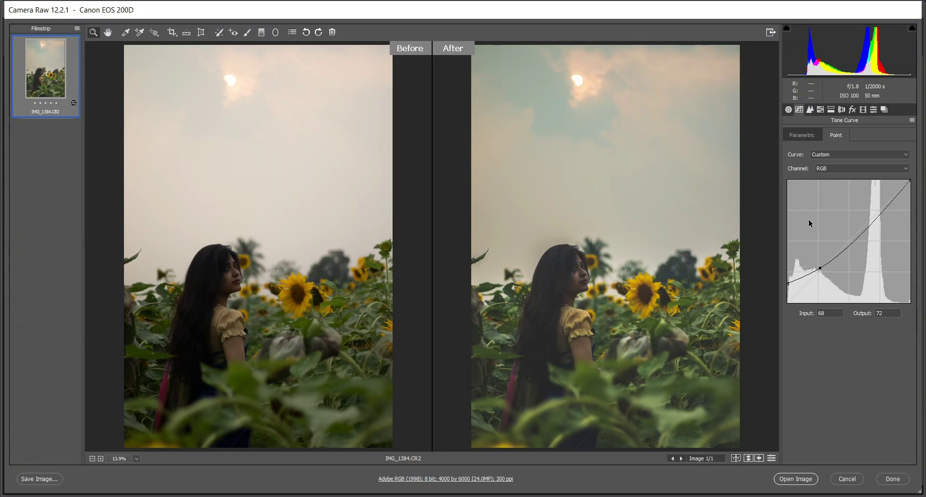
left_click(851, 237)
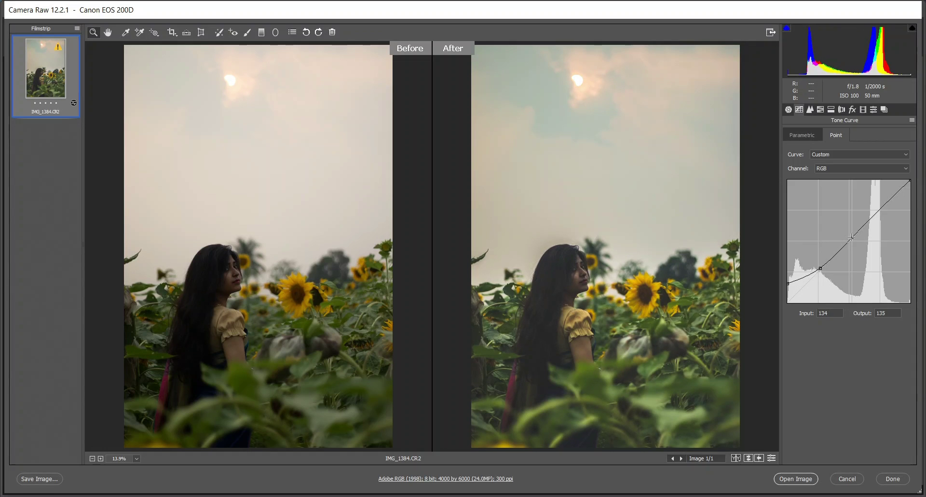
left_click_drag(851, 238, 864, 221)
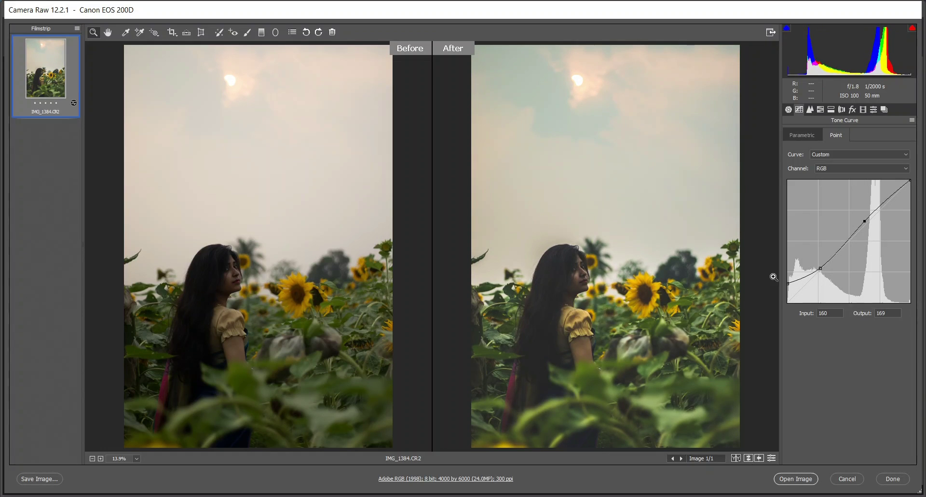
left_click(891, 196)
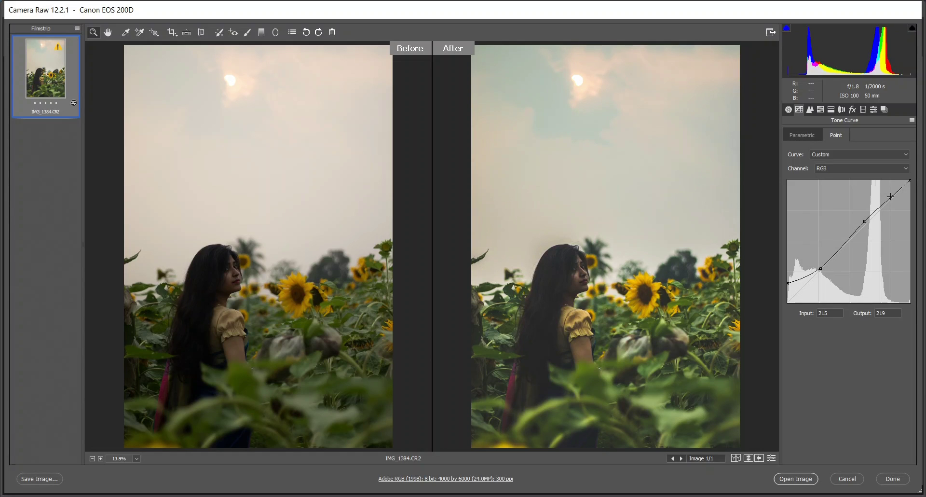
left_click_drag(890, 197, 898, 192)
Shift HSL hues to Yellows -18 and Blues -25, leaving Greens at 0
left_click(811, 108)
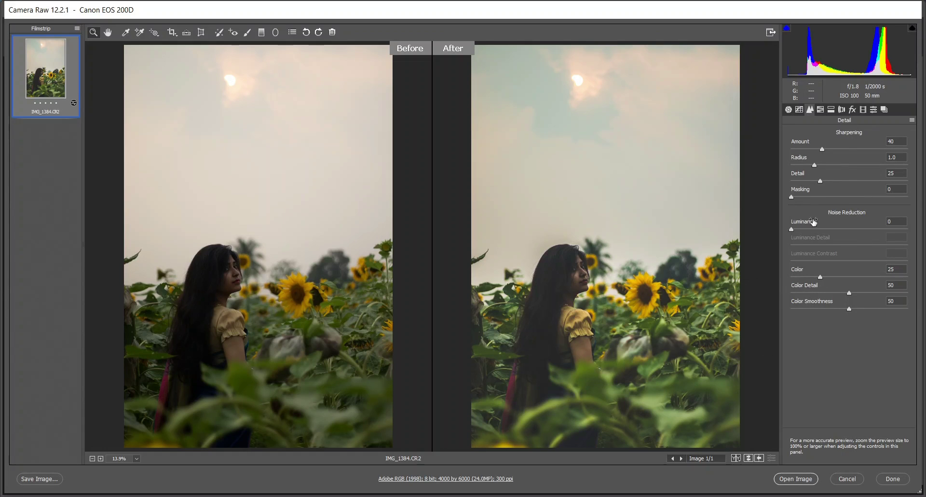
left_click(821, 110)
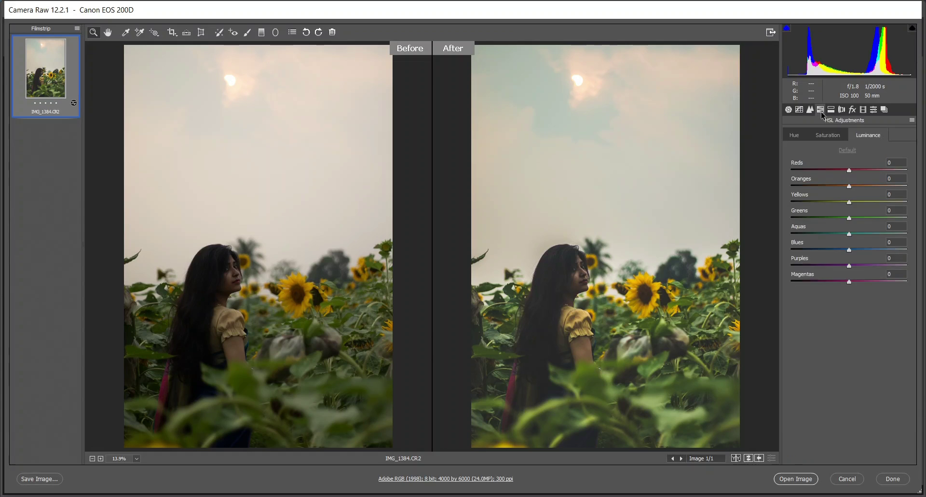
left_click(795, 136)
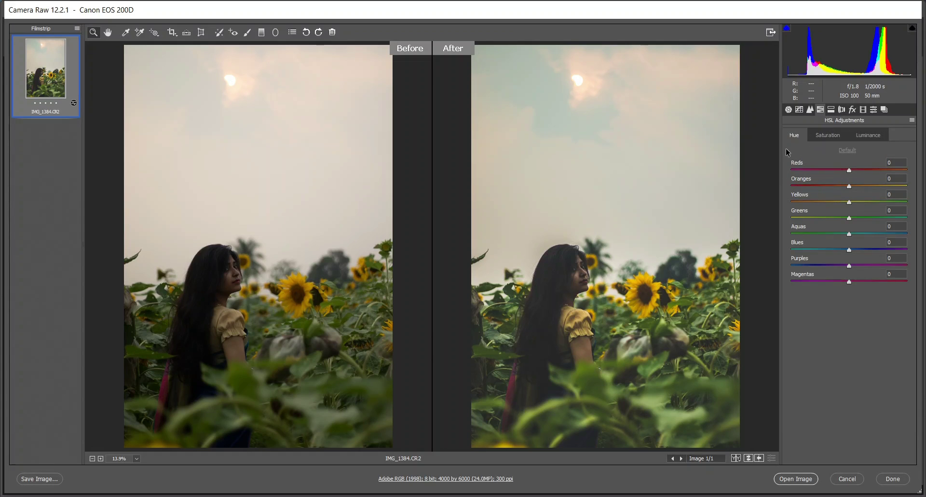
left_click(830, 202)
mouse_move(830, 201)
left_mouse_down()
mouse_move(755, 207)
mouse_move(863, 203)
mouse_move(818, 202)
left_mouse_up()
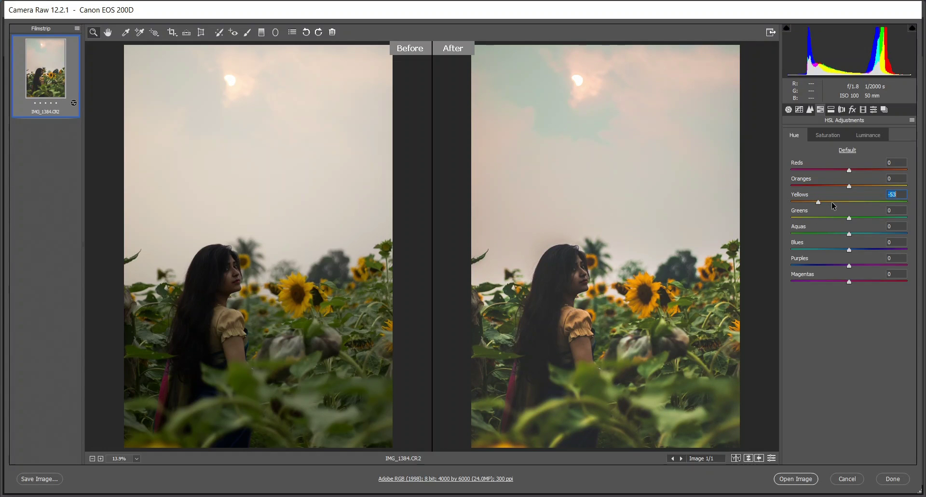
left_click_drag(834, 206, 839, 205)
left_click_drag(863, 220, 854, 219)
double_click(854, 218)
left_click_drag(862, 249, 844, 250)
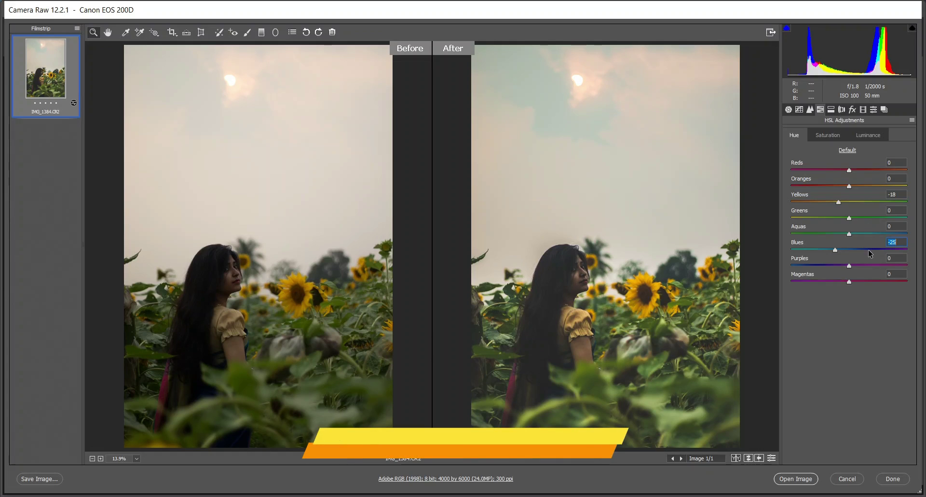
Raise HSL saturation of Yellows to +30 and Blues to +25
left_click(831, 136)
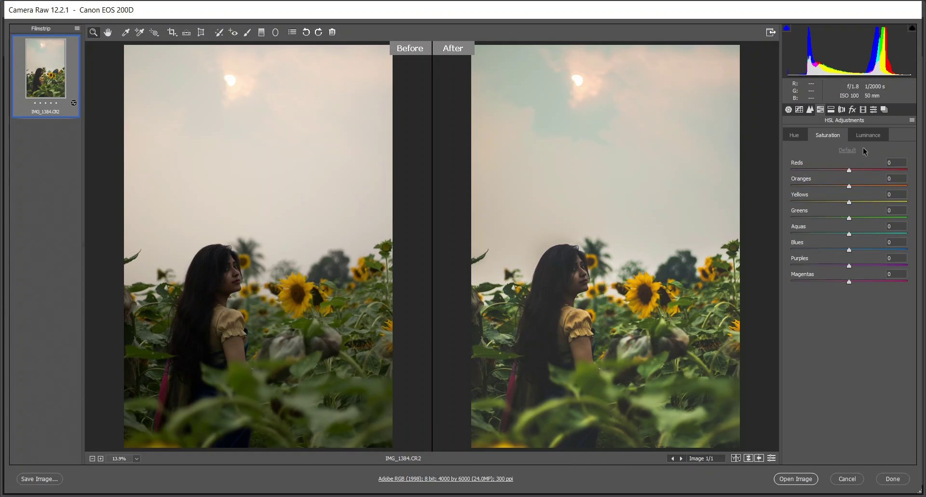
left_click(860, 202)
key("Up")
key("Up")
left_click(859, 249)
left_click_drag(862, 247, 863, 247)
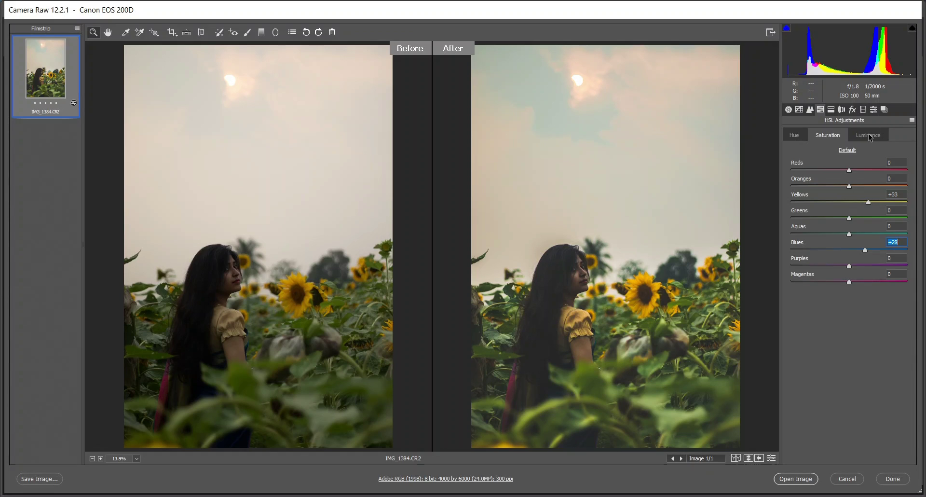
Brighten the Oranges luminance to +19
left_click(869, 135)
left_click(856, 186)
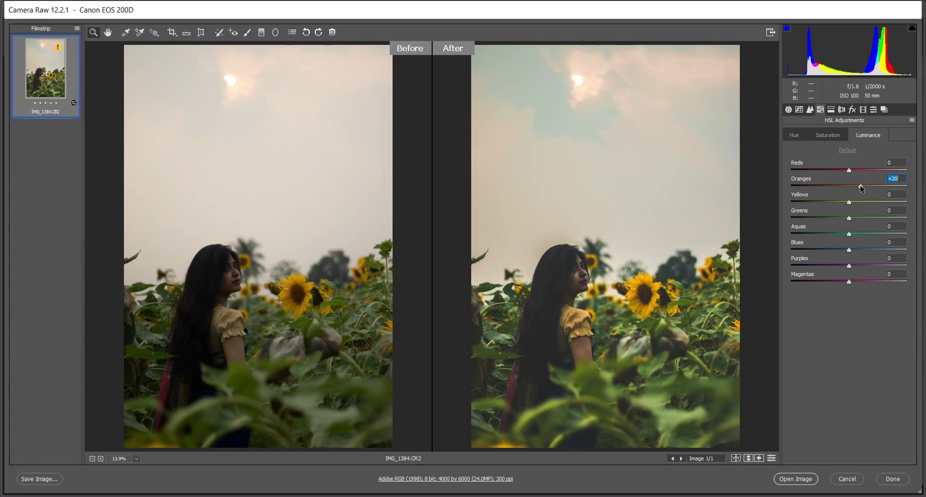
left_click_drag(862, 187, 861, 187)
Set Calibration Blue Primary Hue to -37 and Saturation to +33
left_click(863, 111)
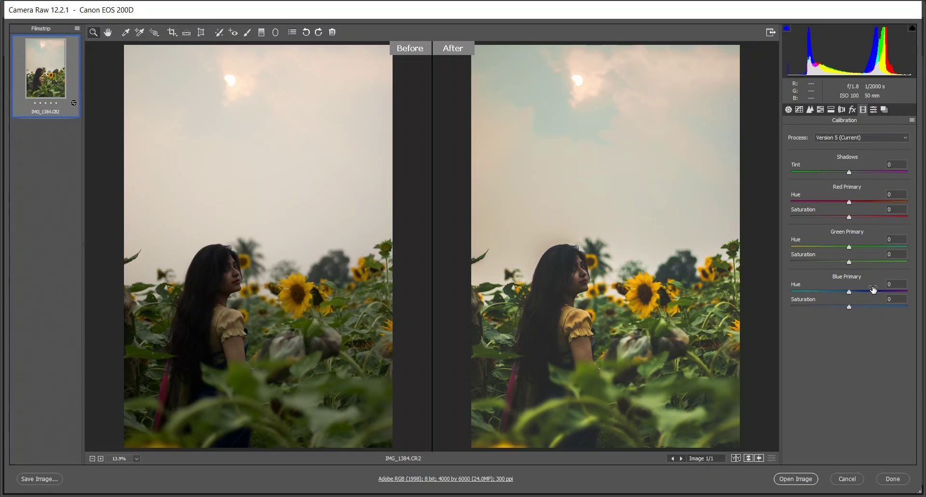
left_click_drag(873, 288, 842, 295)
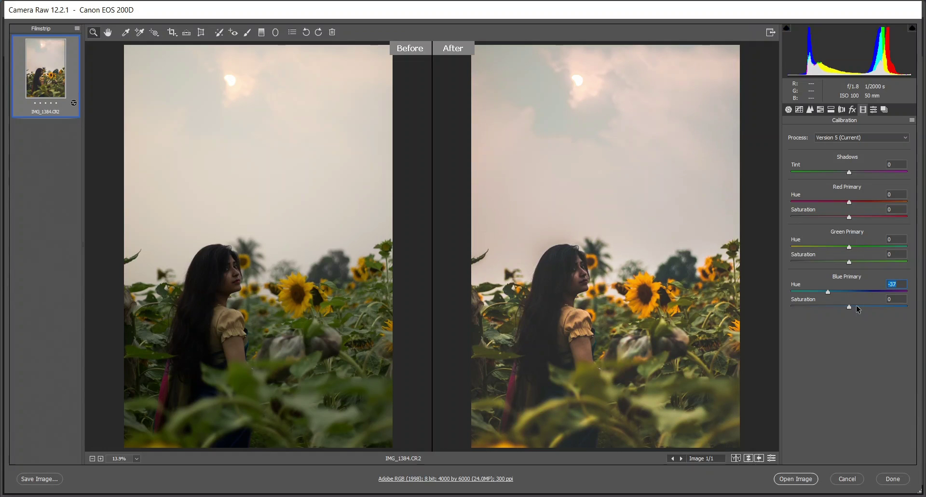
left_click_drag(857, 309, 867, 308)
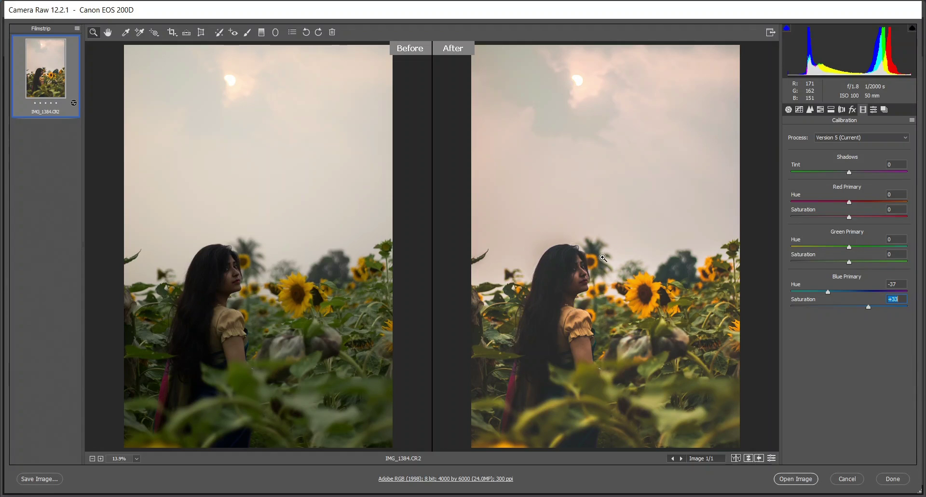
With a zeroed Adjustment Brush at size 4, paint a mask over the woman's face
left_click(248, 32)
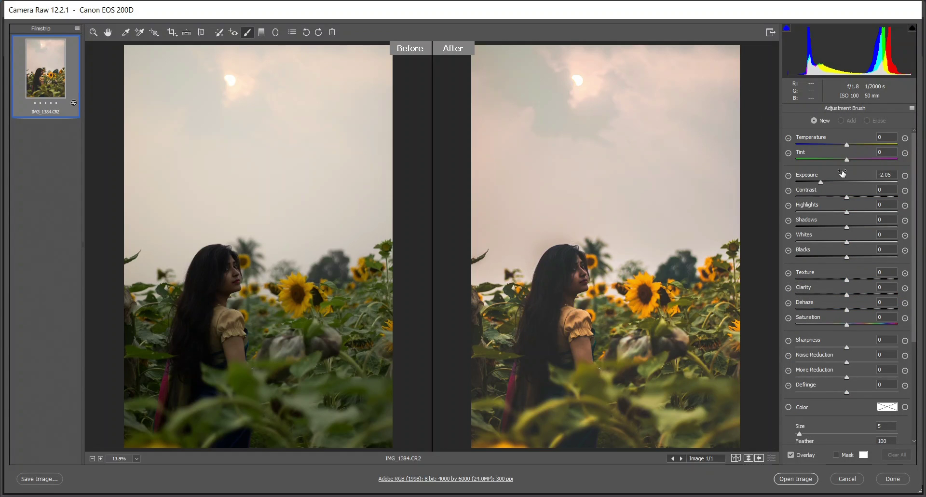
double_click(821, 181)
scroll(611, 258, "up", 2)
left_click_drag(596, 278, 617, 239)
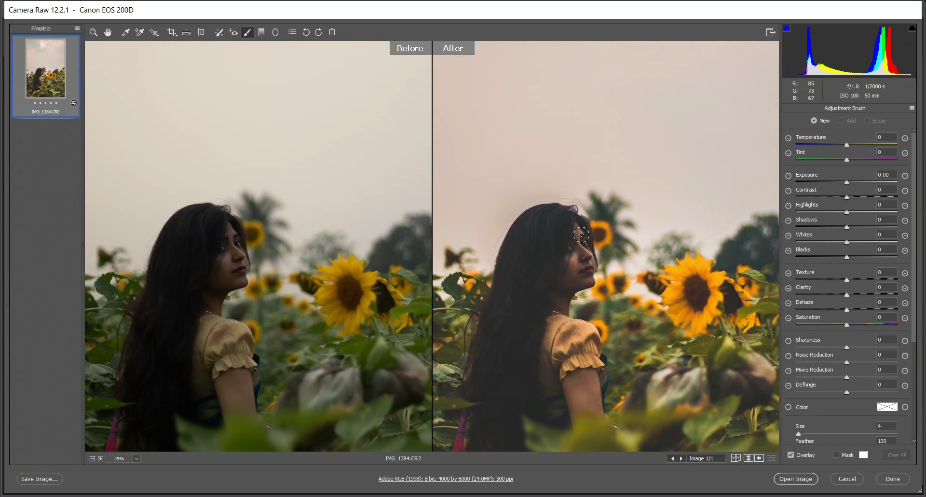
key("bracketleft")
left_click_drag(581, 231, 580, 239)
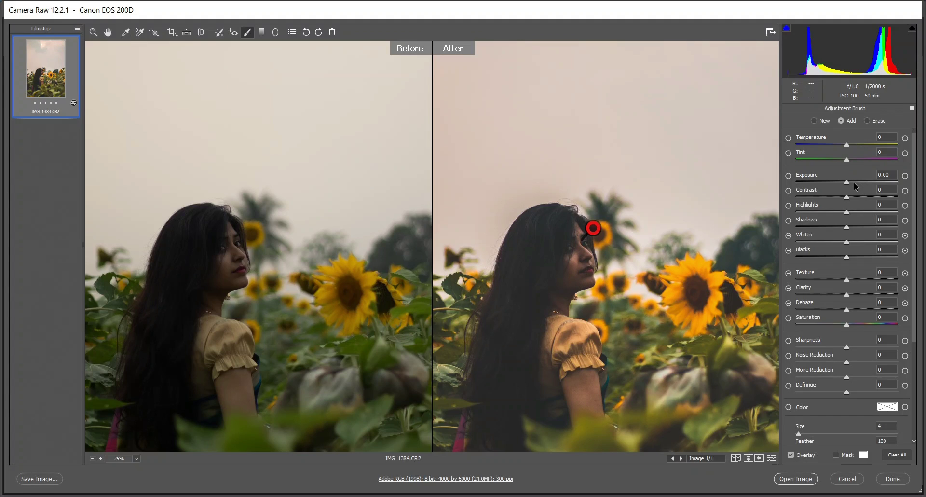
Give the face brush Exposure +0.80, Tint +5, Shadows +3, and extend it over cheek and neck
left_click(853, 182)
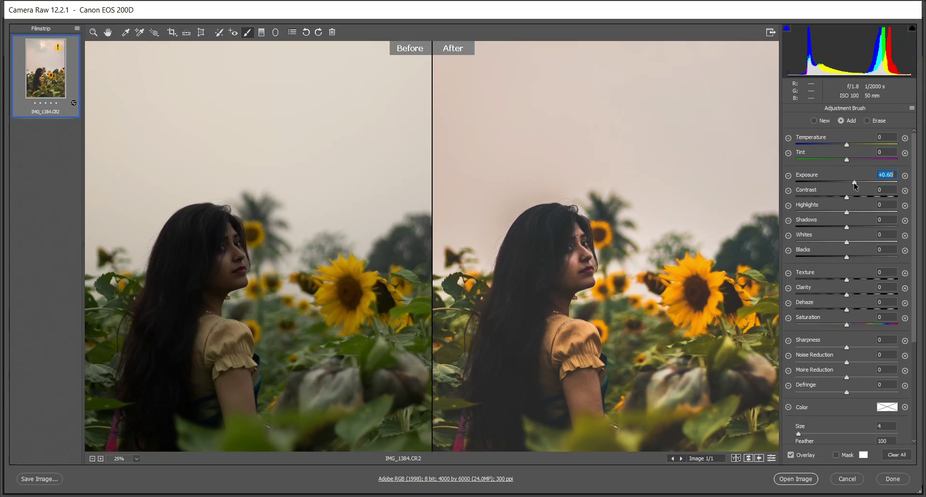
left_click_drag(855, 182, 856, 182)
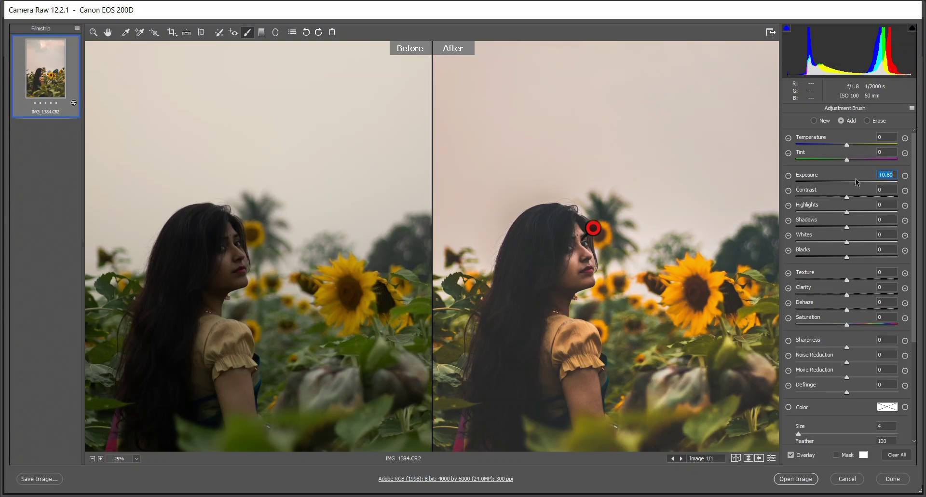
key("Up")
left_click(847, 159)
left_click(850, 225)
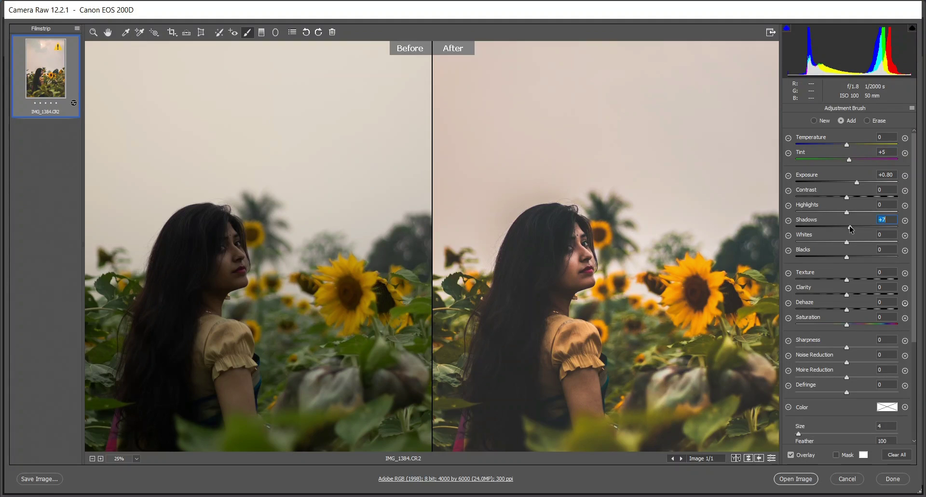
key("Down")
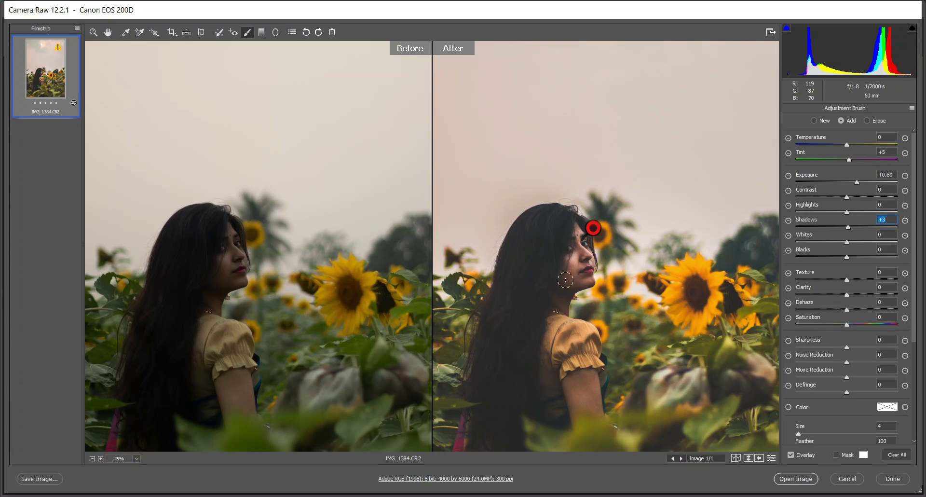
mouse_move(580, 280)
left_mouse_down()
mouse_move(565, 282)
mouse_move(579, 236)
mouse_move(570, 287)
mouse_move(562, 301)
mouse_move(554, 295)
mouse_move(563, 300)
mouse_move(576, 285)
left_mouse_up()
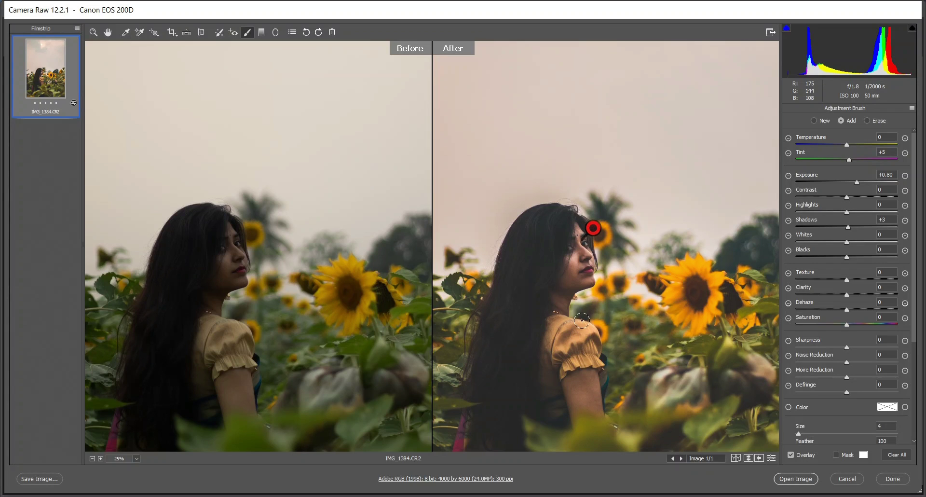
key("ctrl+minus")
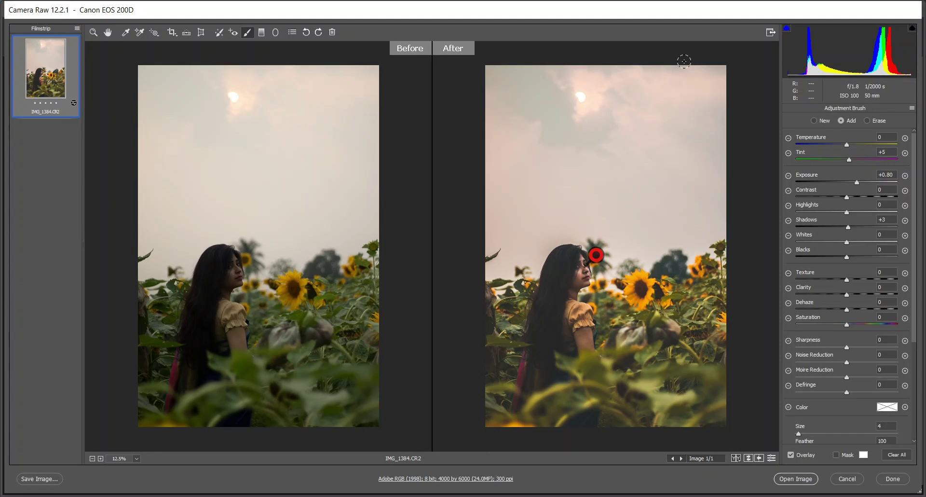
Reset the Graduated Filter's Exposure, Tint and Shadows to 0 and drag it from sky to horizon
left_click(262, 33)
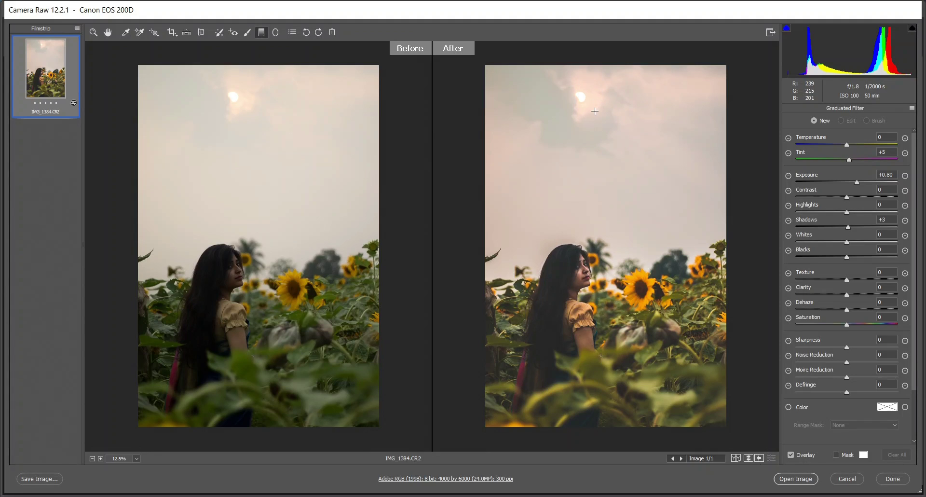
double_click(856, 181)
double_click(850, 159)
double_click(849, 226)
left_click_drag(607, 111, 606, 261)
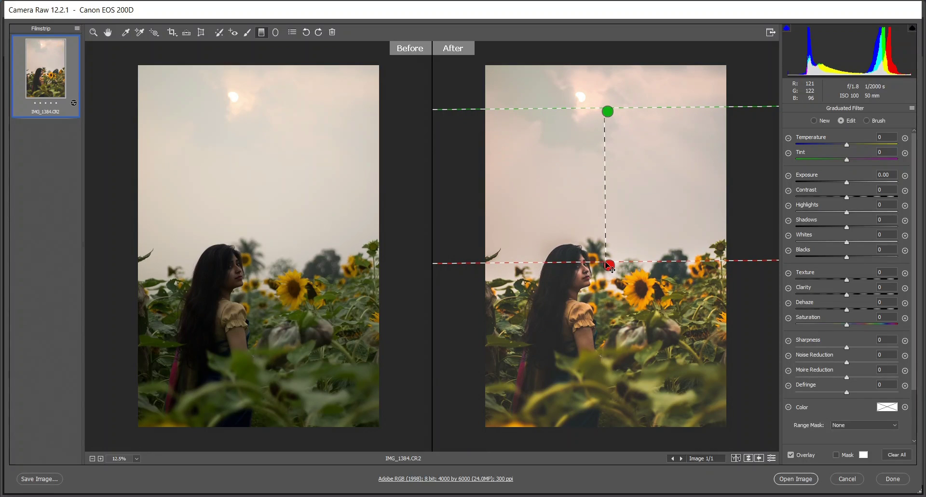
Darken the sky filter to Exposure -2.05 and lower its upper edge slightly
left_click(843, 185)
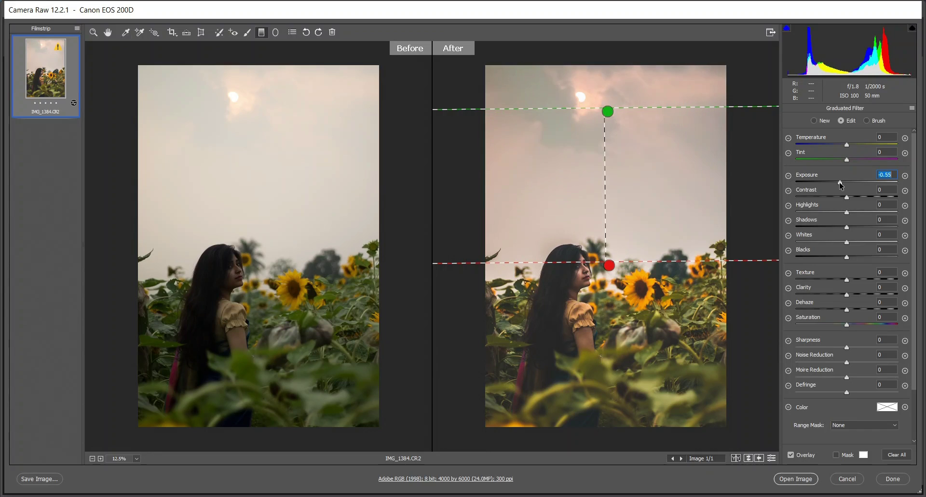
left_click_drag(838, 182, 821, 183)
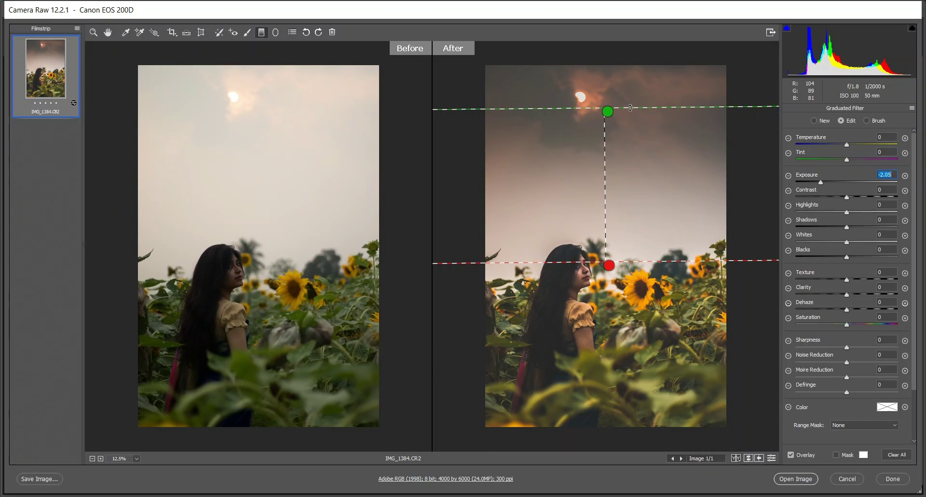
left_click_drag(614, 108, 617, 121)
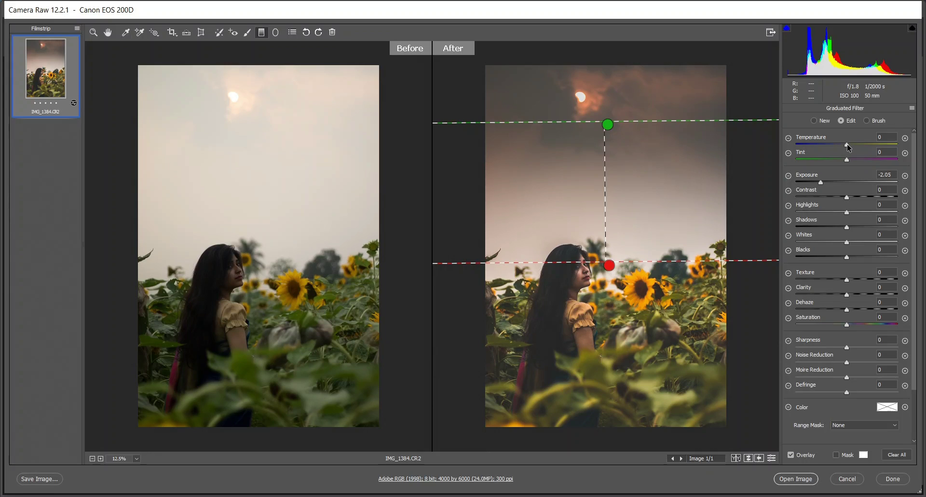
Give the sky filter Temperature +12, Tint +13, Clarity +21 and Saturation +43
left_click_drag(848, 144, 852, 145)
left_click_drag(853, 145, 854, 145)
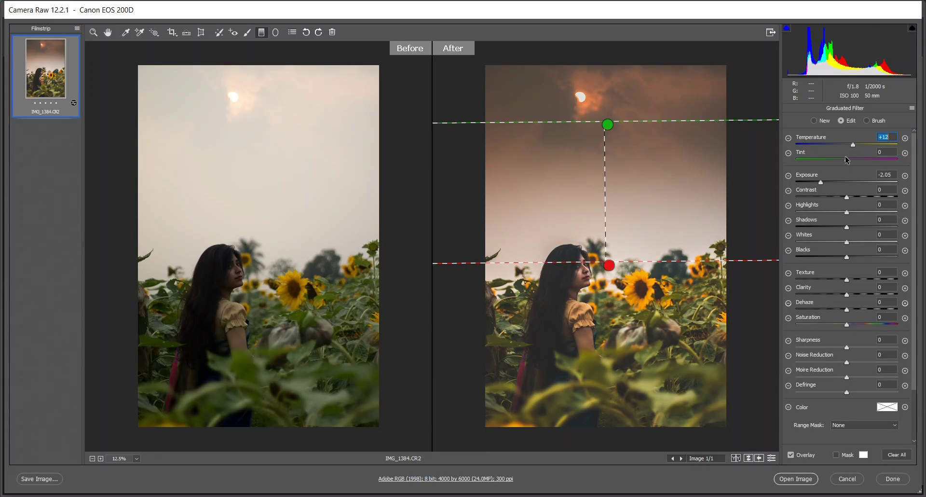
mouse_move(856, 160)
left_mouse_down()
mouse_move(846, 159)
mouse_move(856, 161)
left_mouse_up()
left_click(855, 295)
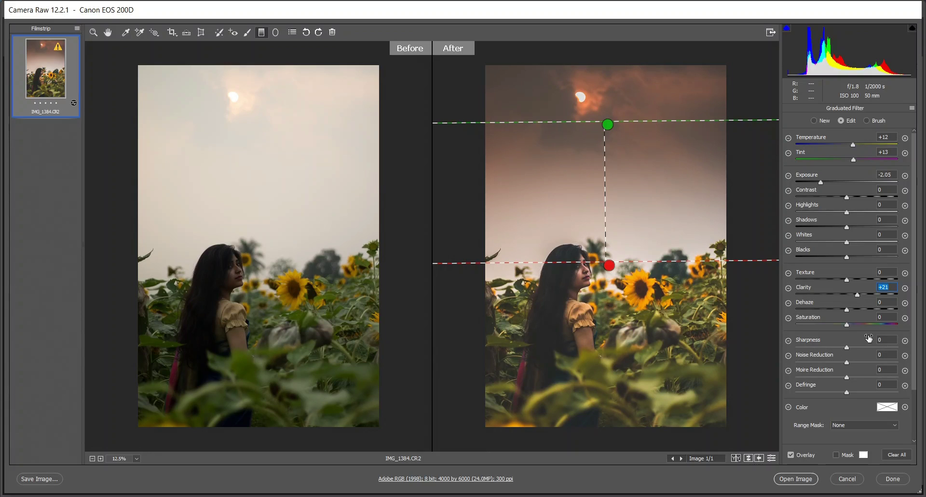
left_click_drag(849, 325, 867, 323)
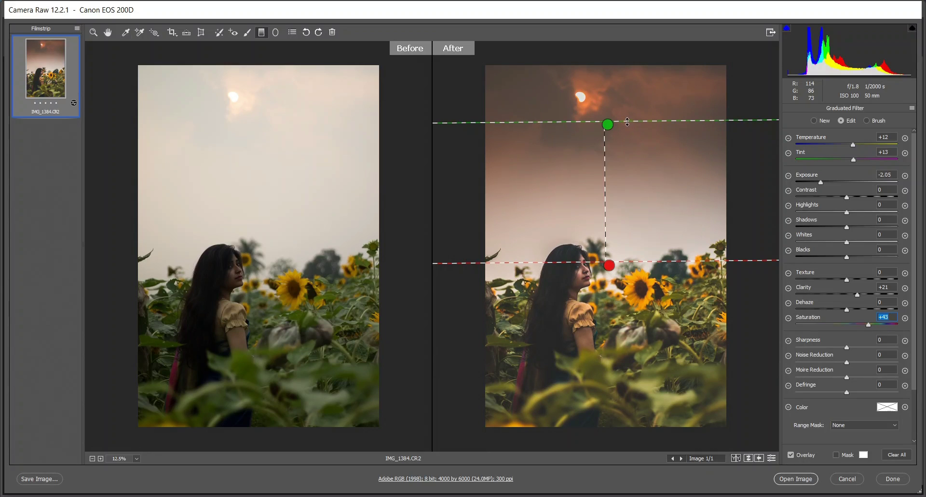
left_click_drag(627, 121, 626, 120)
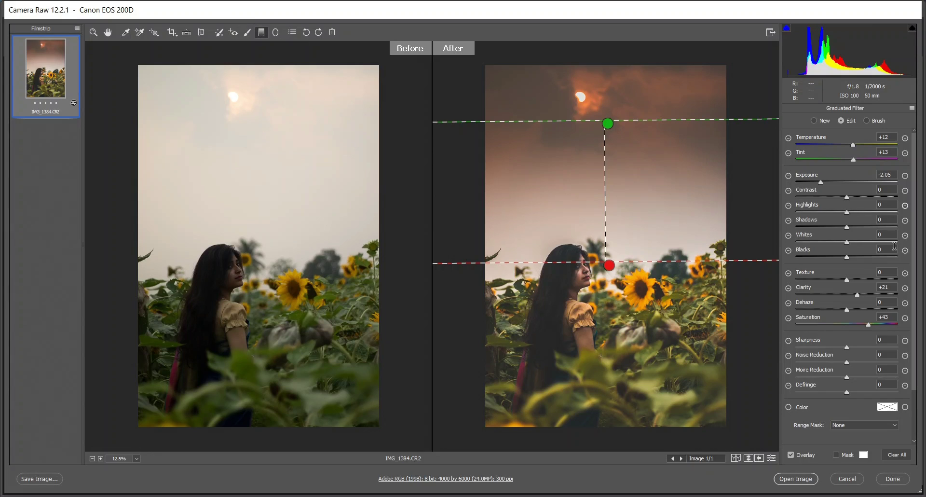
Drag a graduated filter up from the bottom, resetting its Temperature, Tint, Clarity and Saturation to 0
left_click(820, 121)
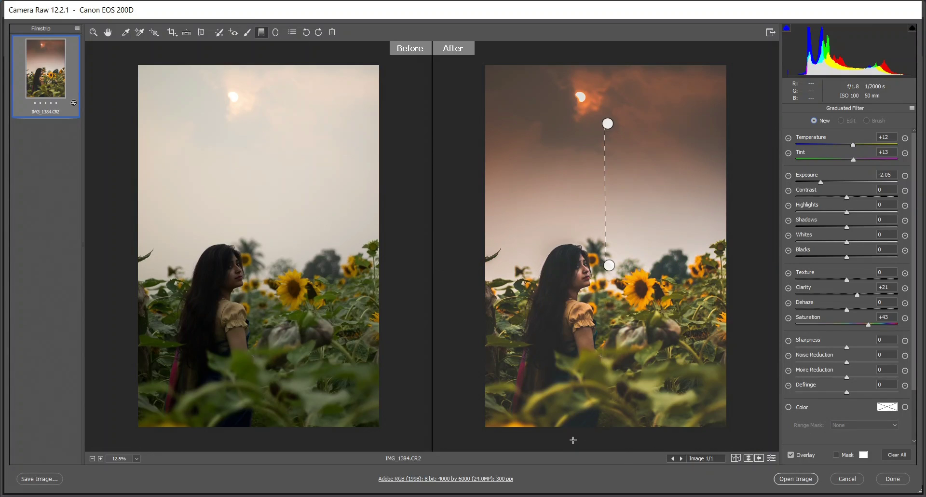
left_click_drag(577, 443, 573, 355)
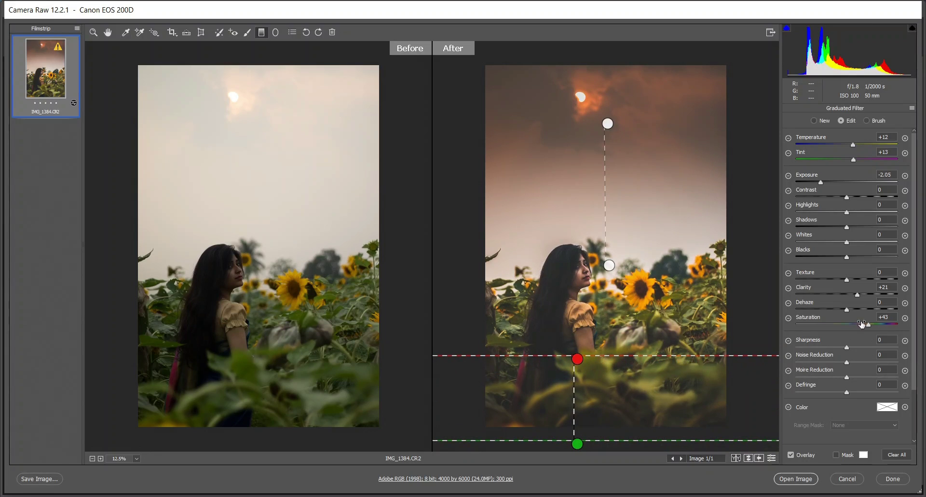
double_click(868, 324)
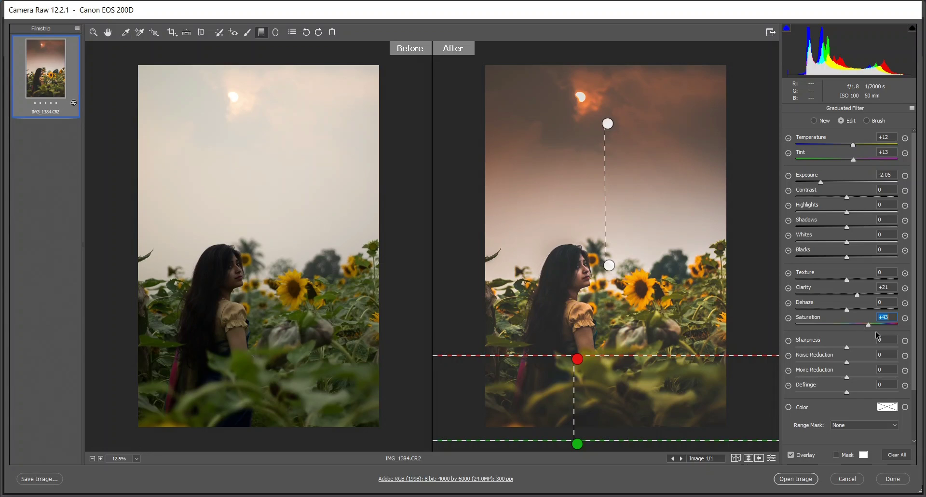
double_click(857, 294)
double_click(853, 144)
left_click(854, 160)
double_click(854, 159)
left_click_drag(568, 354, 569, 348)
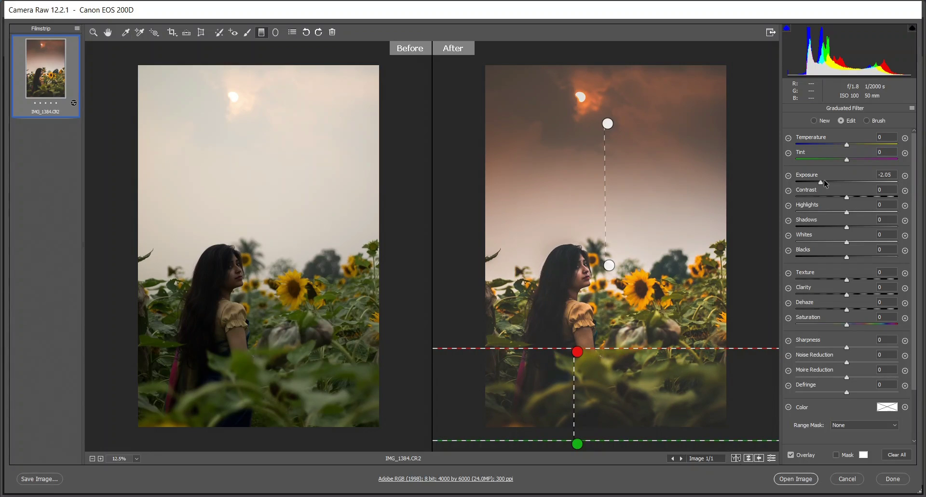
Add a second -2.05 exposure graduated filter over the lower foreground
left_click(815, 122)
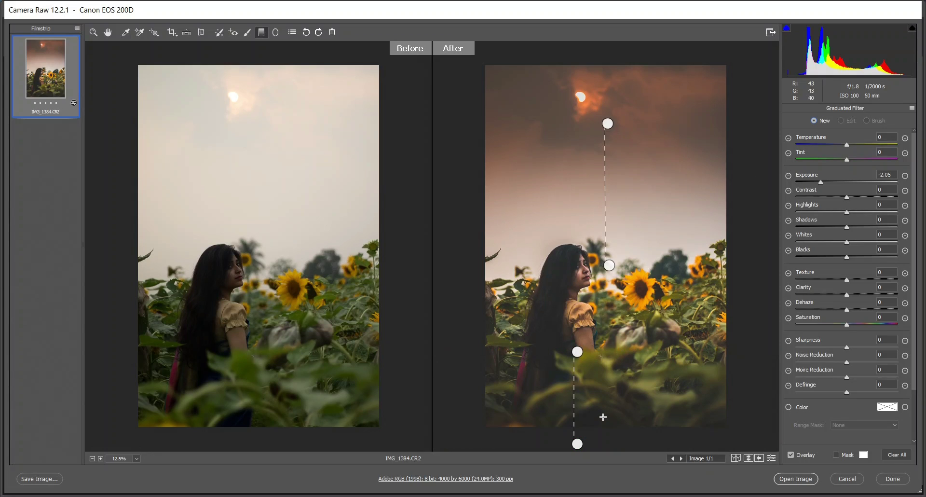
left_click_drag(603, 410, 604, 341)
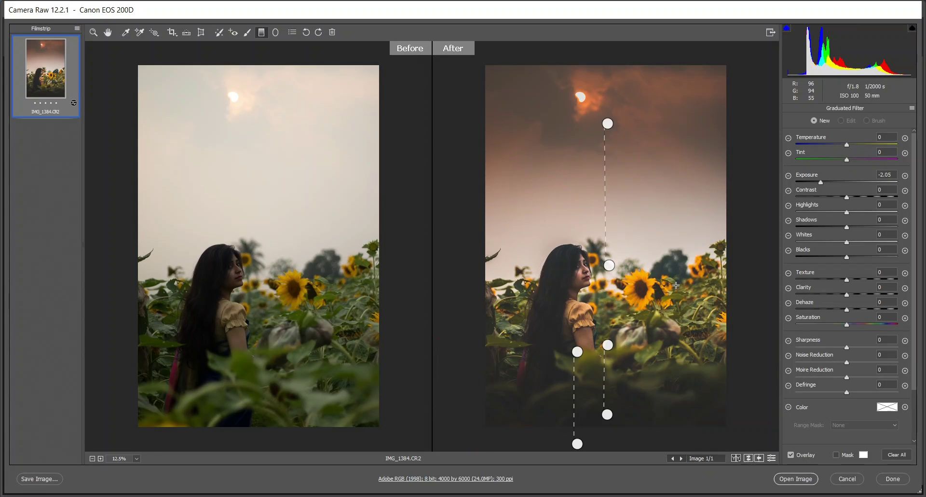
left_click(577, 283)
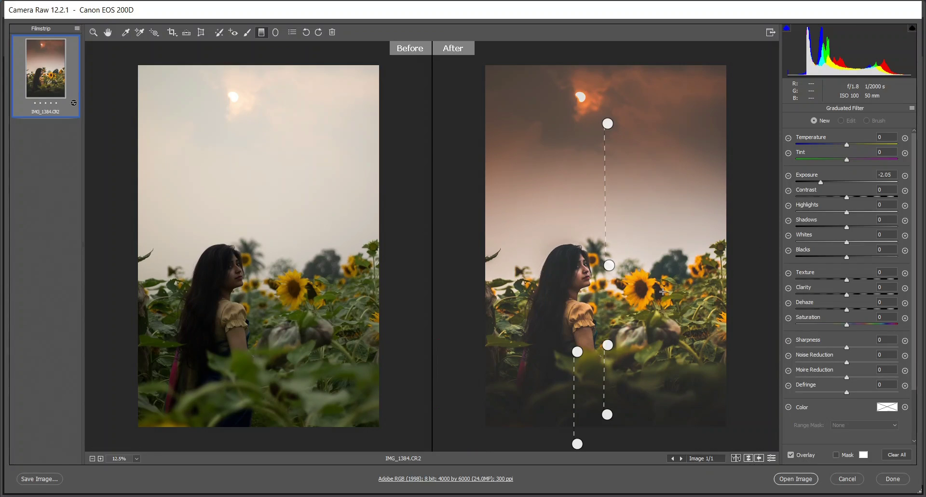
left_click(107, 32)
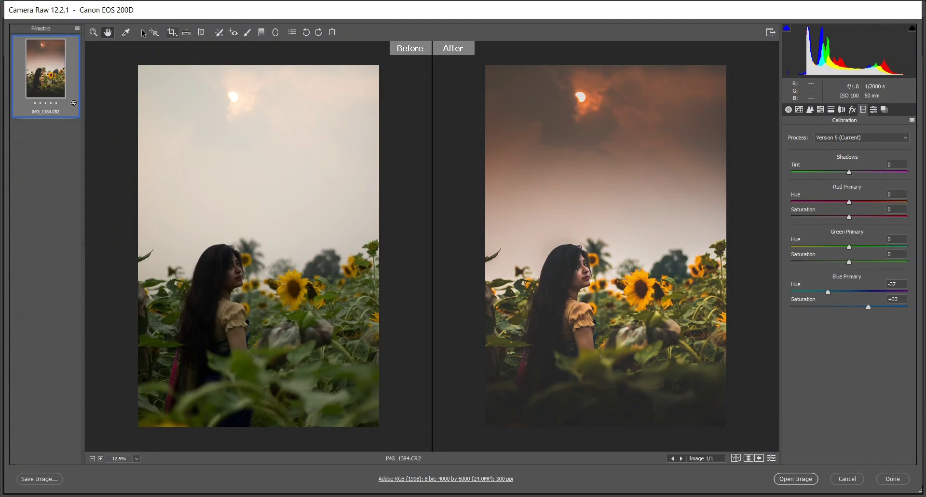
Zoom in and out on the preview to check the edits, then open IMG_1384.CR2 in Photoshop
left_click(98, 35)
scroll(632, 195, "up", 2)
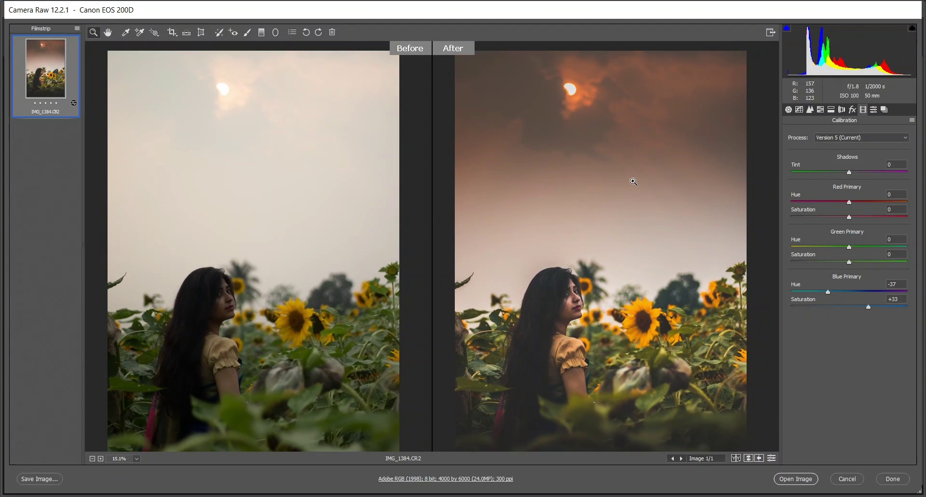
scroll(637, 193, "down", 2)
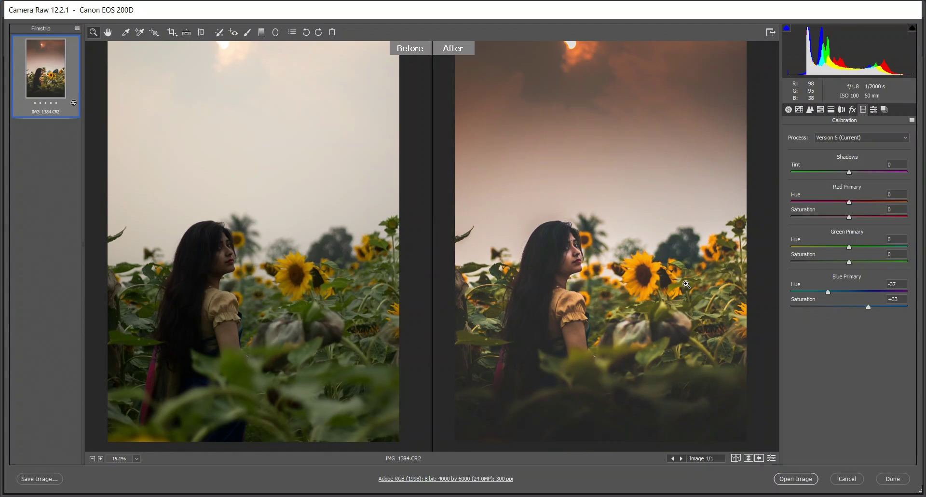
scroll(686, 284, "up", 2)
scroll(687, 284, "down", 2)
scroll(663, 279, "up", 2)
scroll(662, 279, "down", 2)
left_click(792, 486)
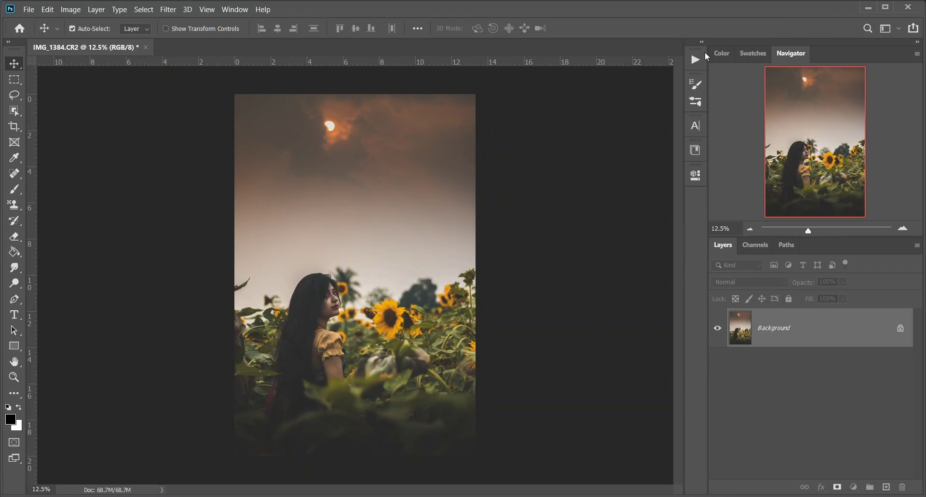
Run the Smooth Skin action from the Retouching Farzzology action set
left_click(695, 61)
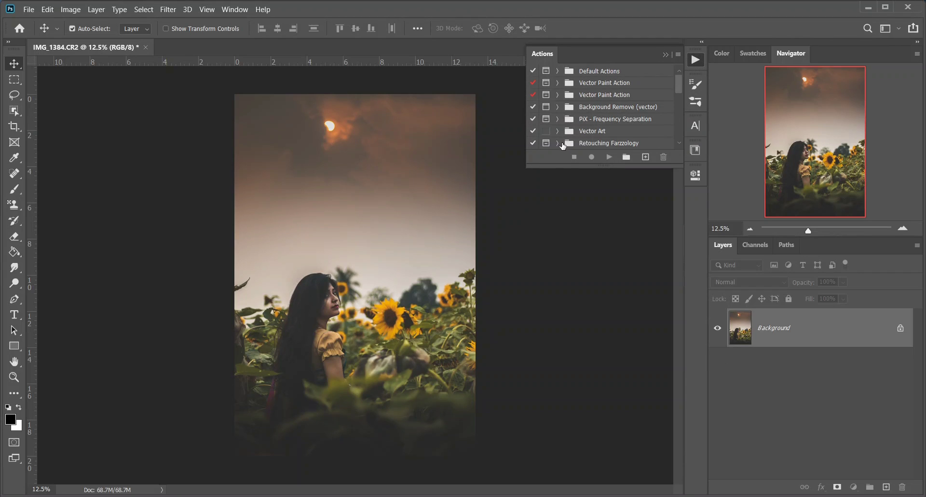
left_click(558, 144)
left_click(611, 132)
left_click(609, 157)
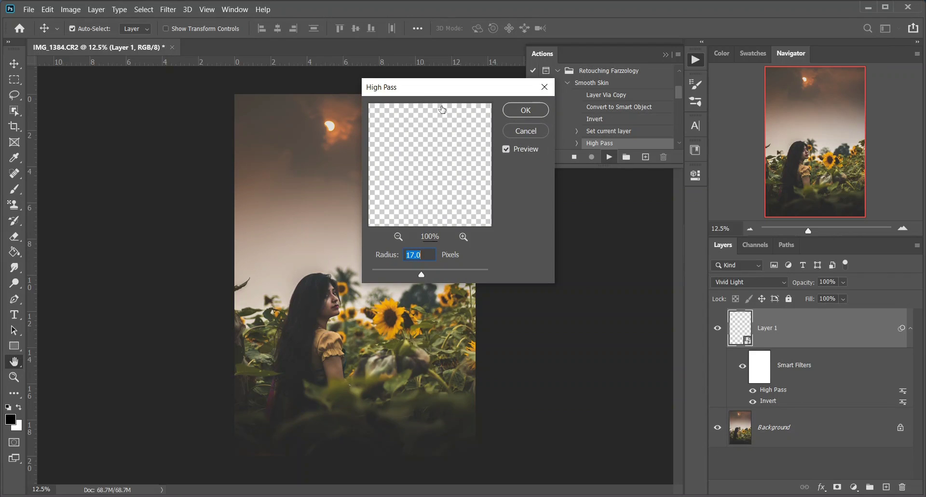
Zoom to 50% on the face and apply High Pass with a 13.9-pixel radius
left_click_drag(427, 93, 519, 127)
left_click(489, 269)
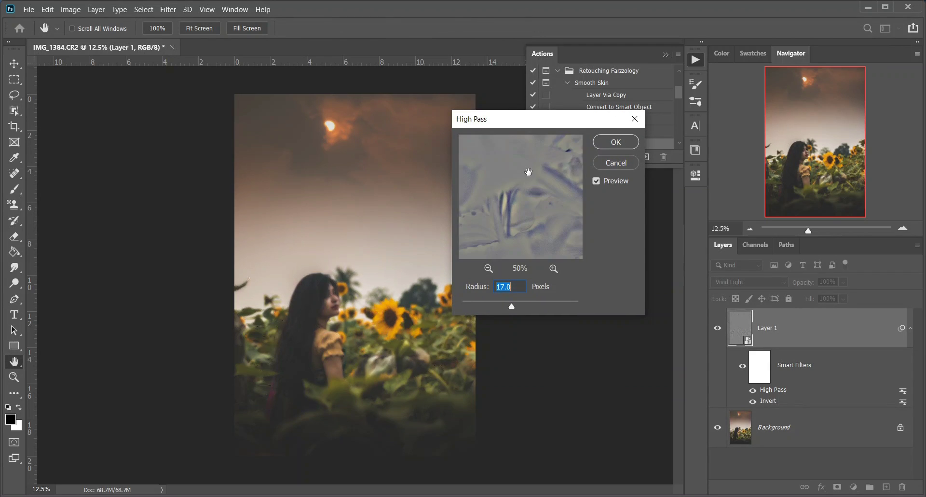
key("ctrl+plus")
key("ctrl+plus")
key("ctrl+plus")
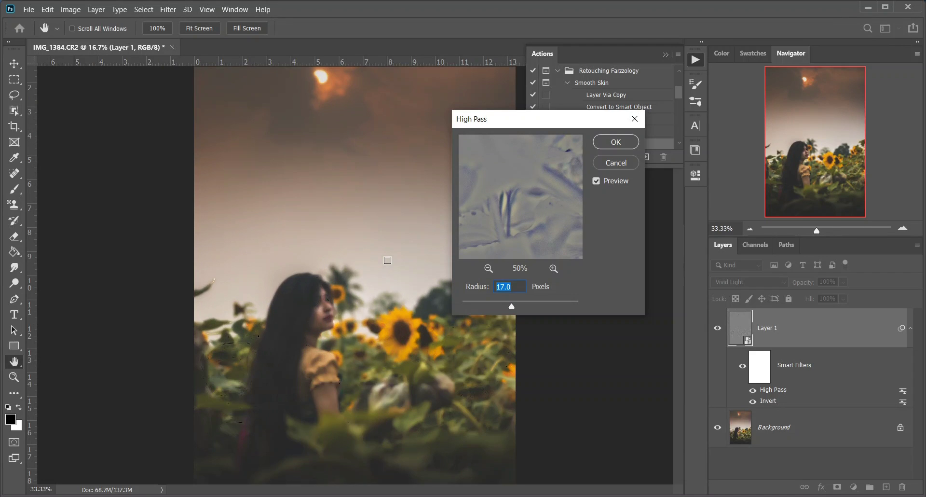
key("ctrl+plus")
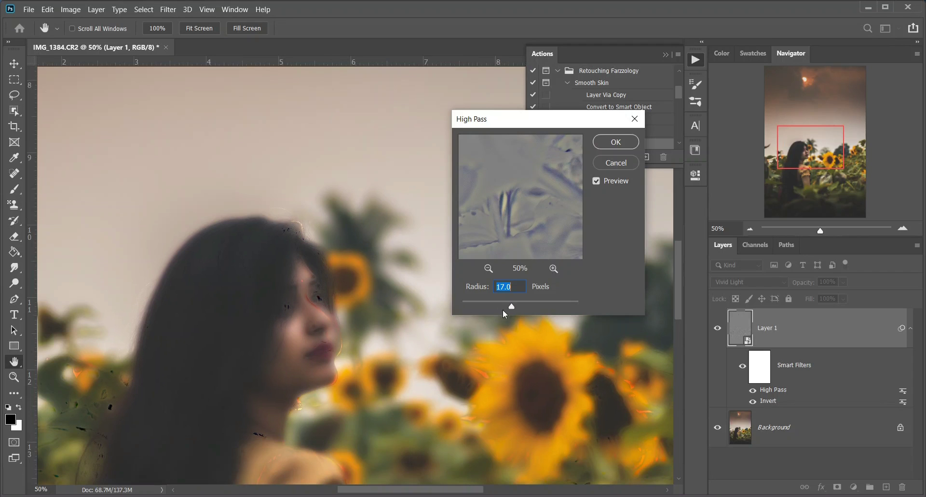
left_click_drag(504, 302, 511, 302)
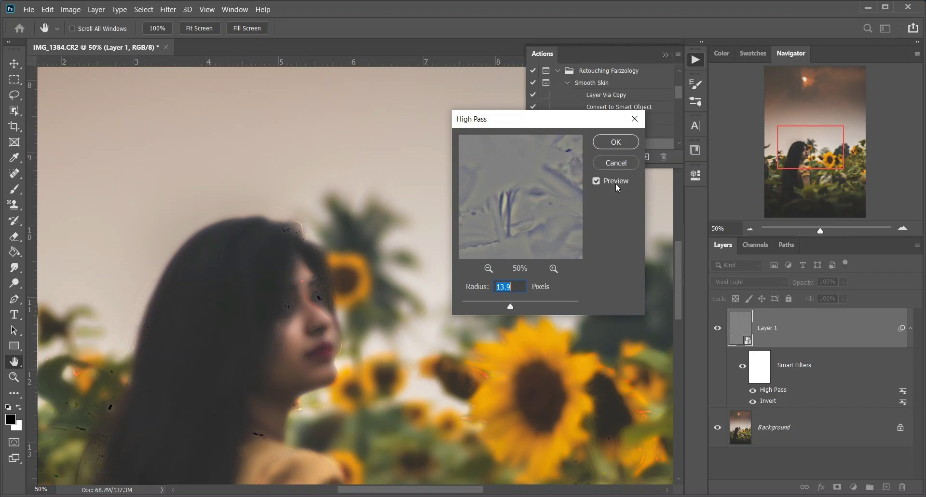
left_click(615, 141)
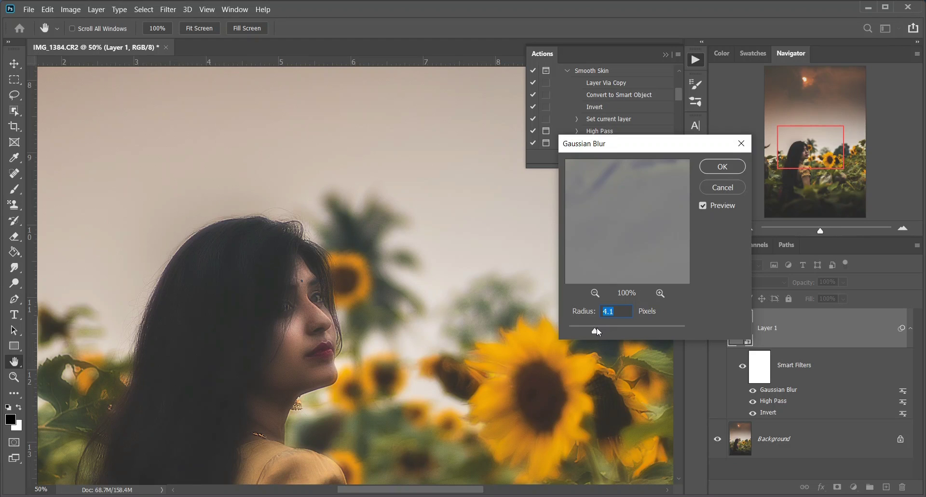
Apply the 4.1-pixel Gaussian Blur and paint the mask to reveal smoothing beside the nose
left_click(728, 172)
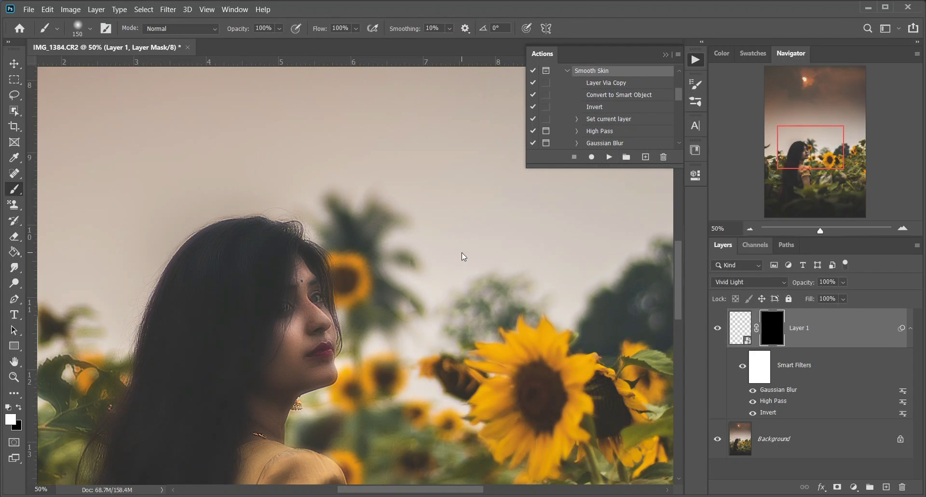
key("ctrl+minus")
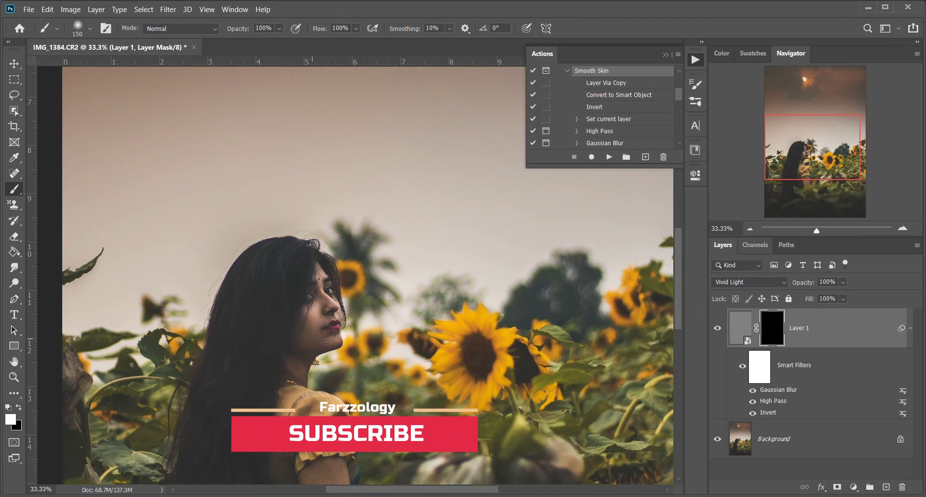
left_click_drag(322, 310, 323, 322)
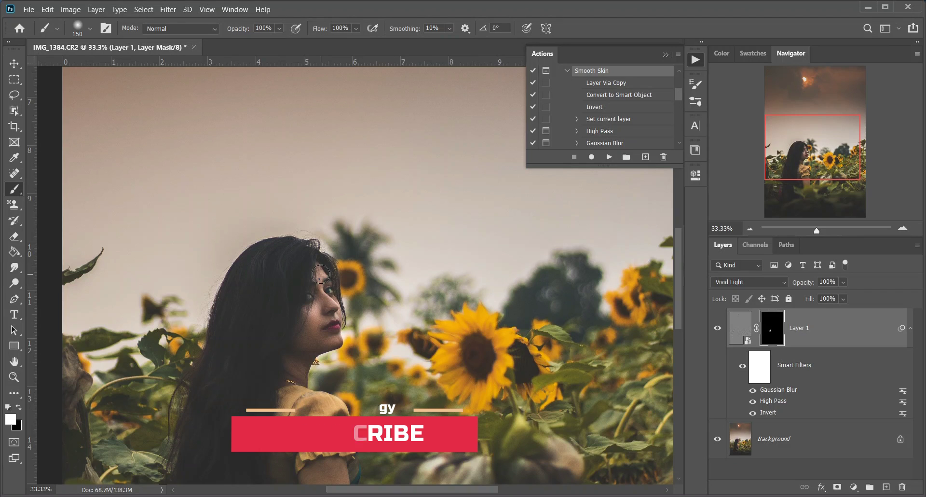
scroll(548, 275, "down", 5)
scroll(550, 284, "down", 5)
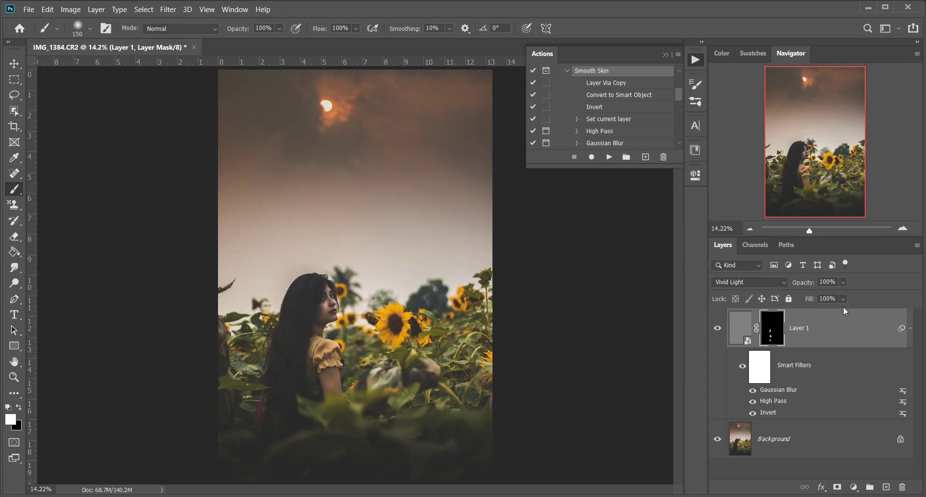
Lower Layer 1 opacity to 66% and collapse its smart filters and the Actions panel
left_click_drag(833, 293, 837, 294)
left_click(911, 329)
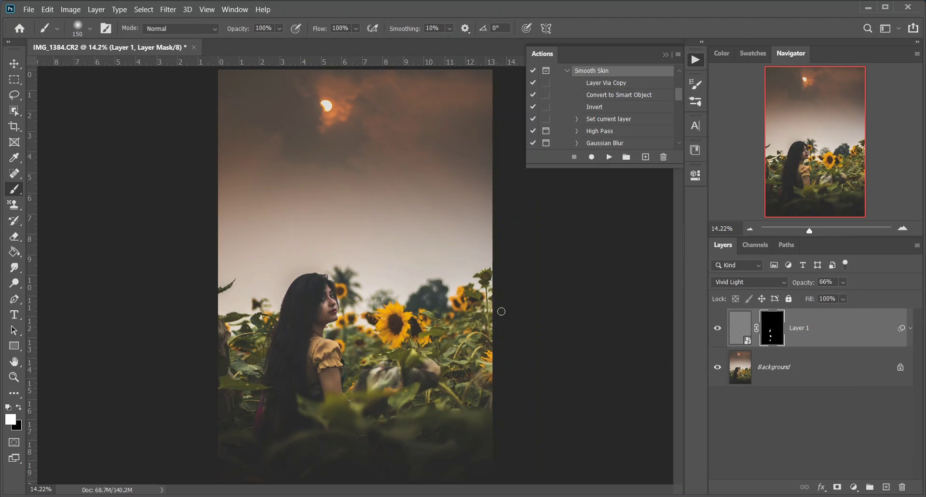
left_click(666, 55)
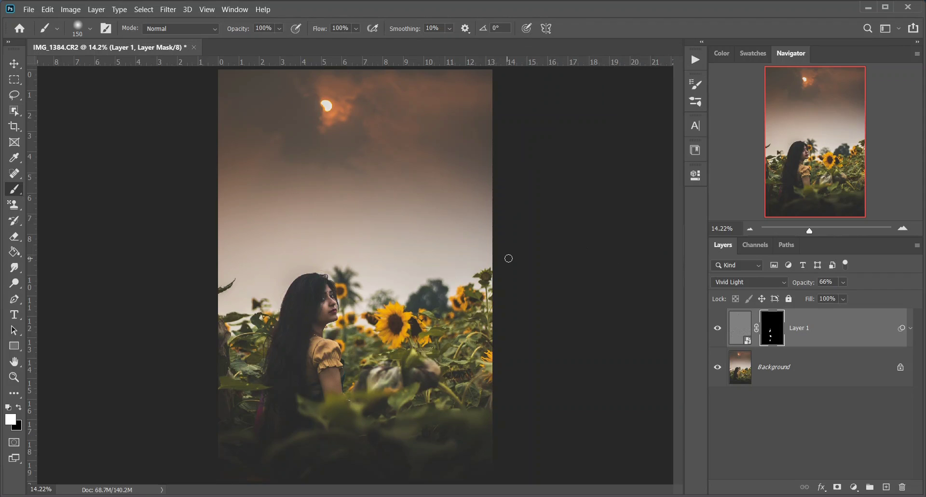